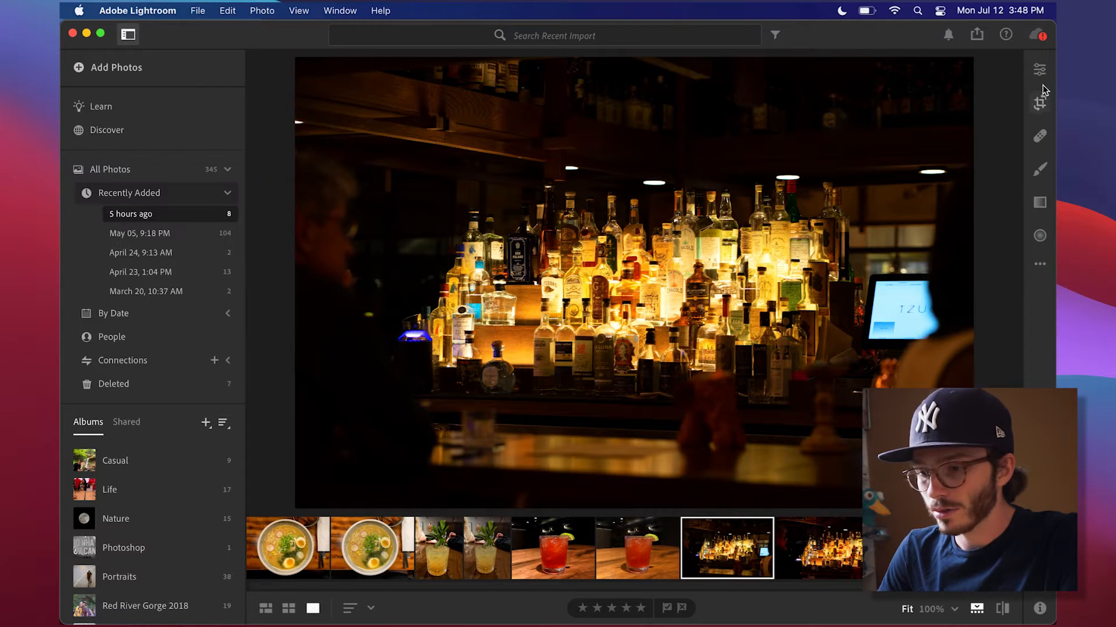
# Crop the bar photo at its original aspect ratio to cut out the bright tablet screen beside the bottles
pyautogui.click(1039, 102)
pyautogui.moveTo(777, 62); pyautogui.dragTo(725, 99)
pyautogui.moveTo(683, 171); pyautogui.dragTo(649, 170)
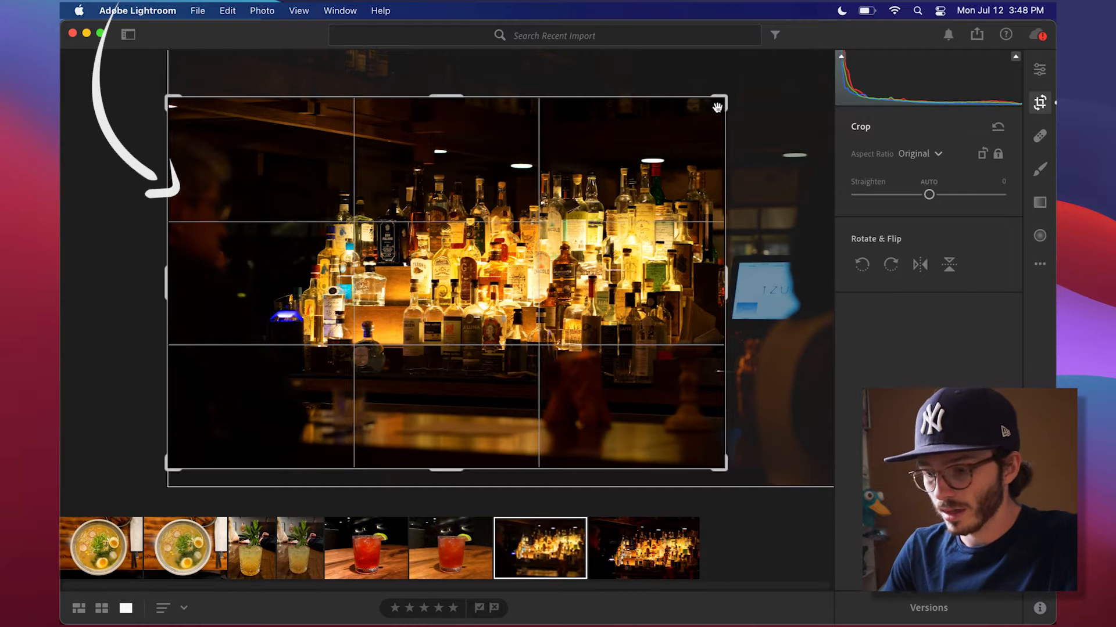
pyautogui.press('Return')
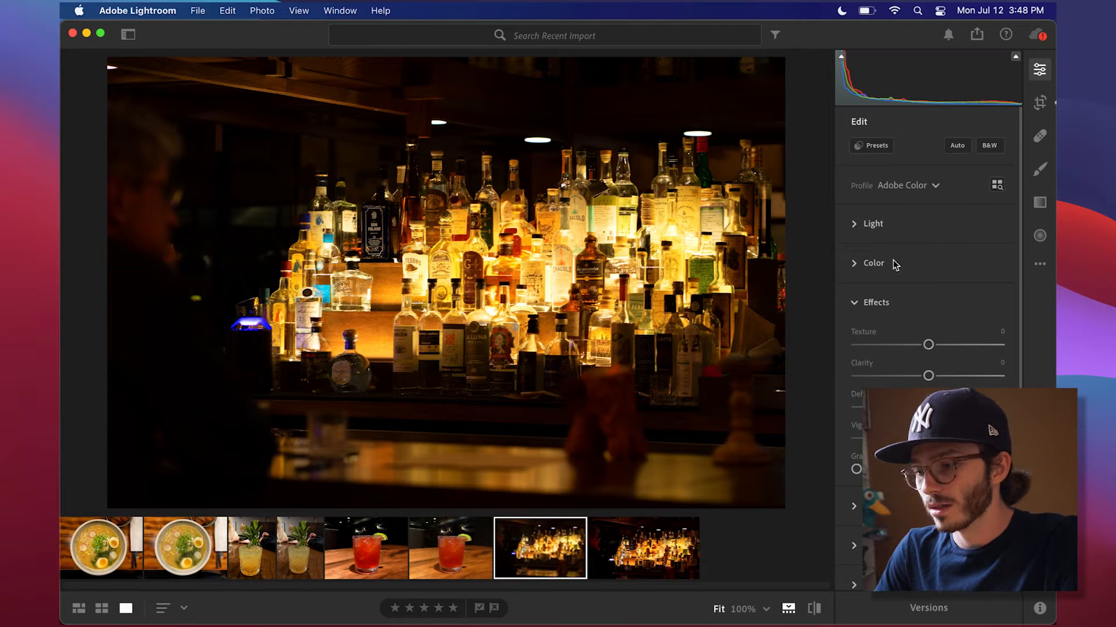
# Lower the photo's exposure to −0.16 in the Light adjustments
pyautogui.click(886, 234)
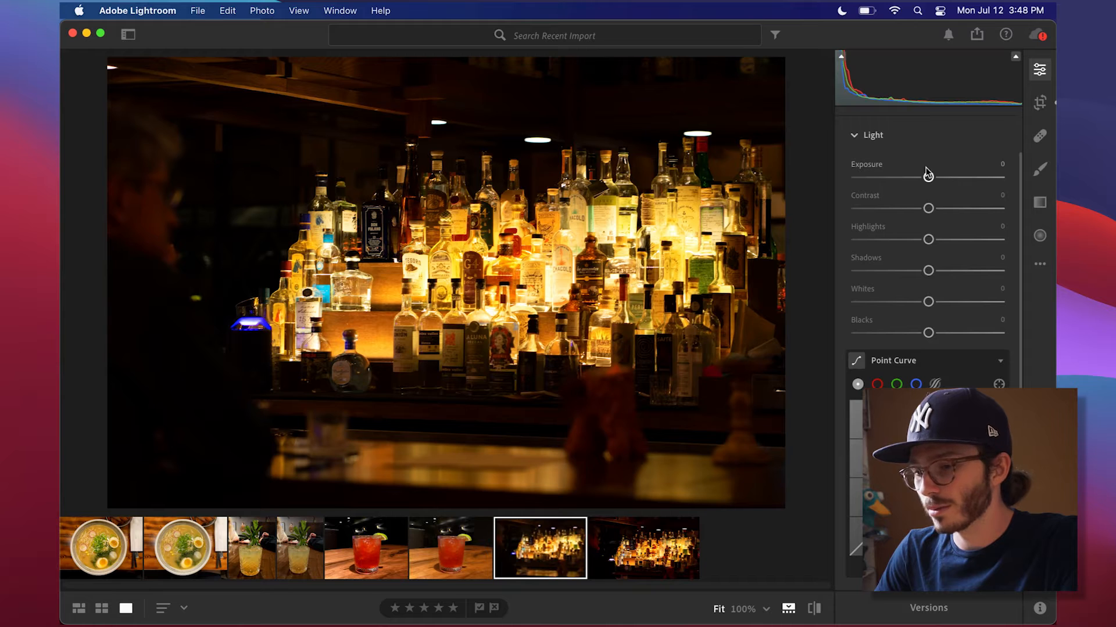
pyautogui.moveTo(930, 181); pyautogui.dragTo(929, 186)
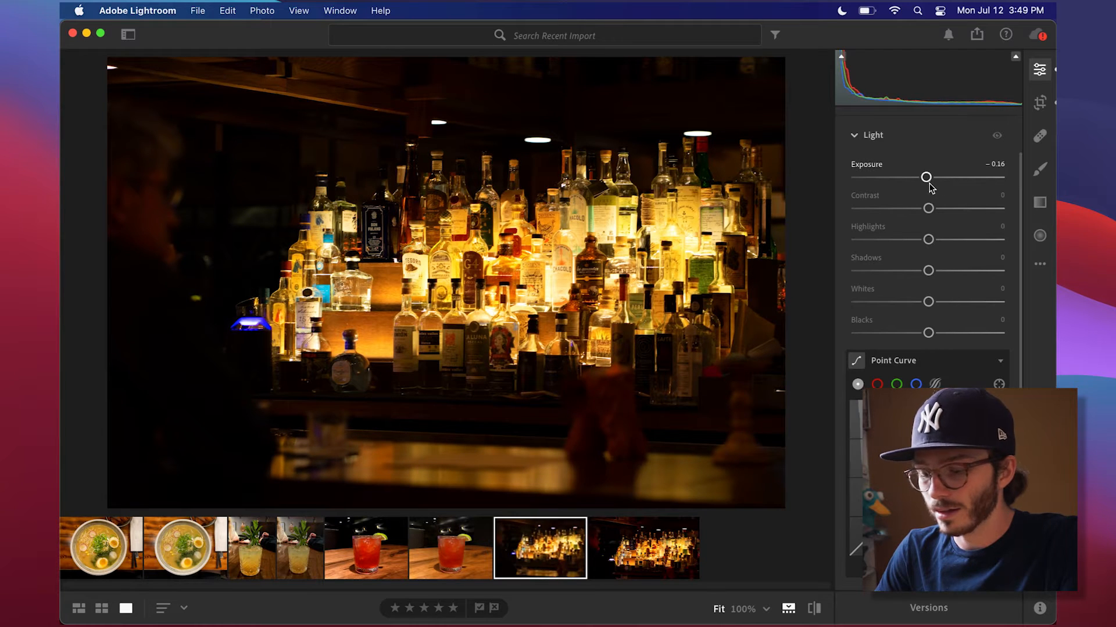
pyautogui.moveTo(996, 169); pyautogui.dragTo(999, 169)
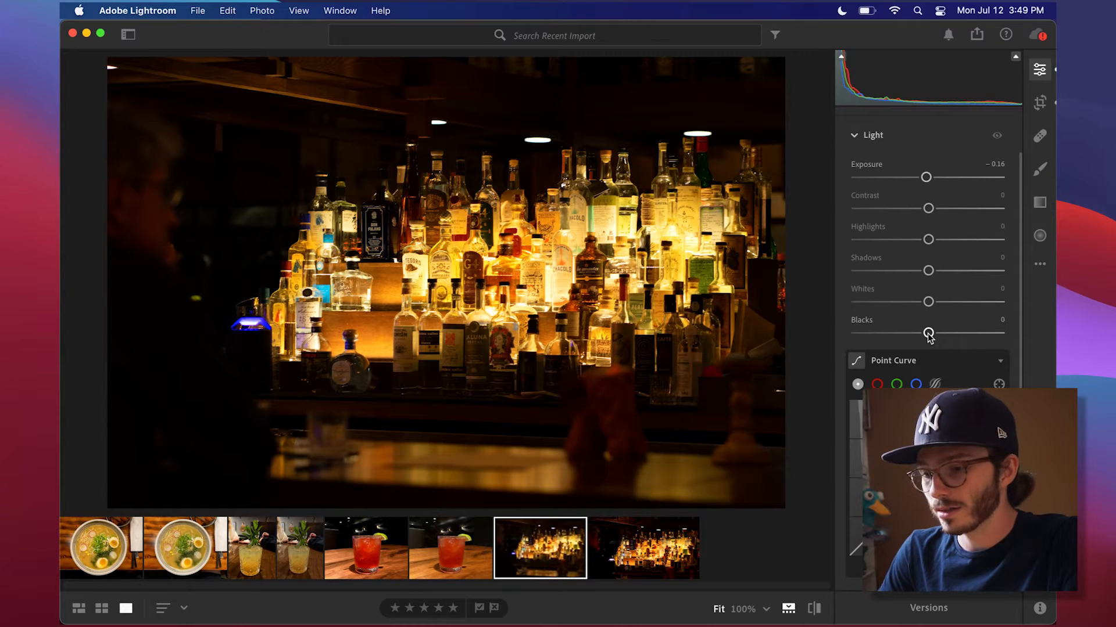
# Set Blacks to +19, Whites to +11, Shadows to +13 and Highlights to −17, leaving Contrast at 0
pyautogui.moveTo(929, 335)
pyautogui.mouseDown()
pyautogui.moveTo(869, 335)
pyautogui.moveTo(1019, 330)
pyautogui.moveTo(913, 331)
pyautogui.moveTo(939, 335)
pyautogui.mouseUp()
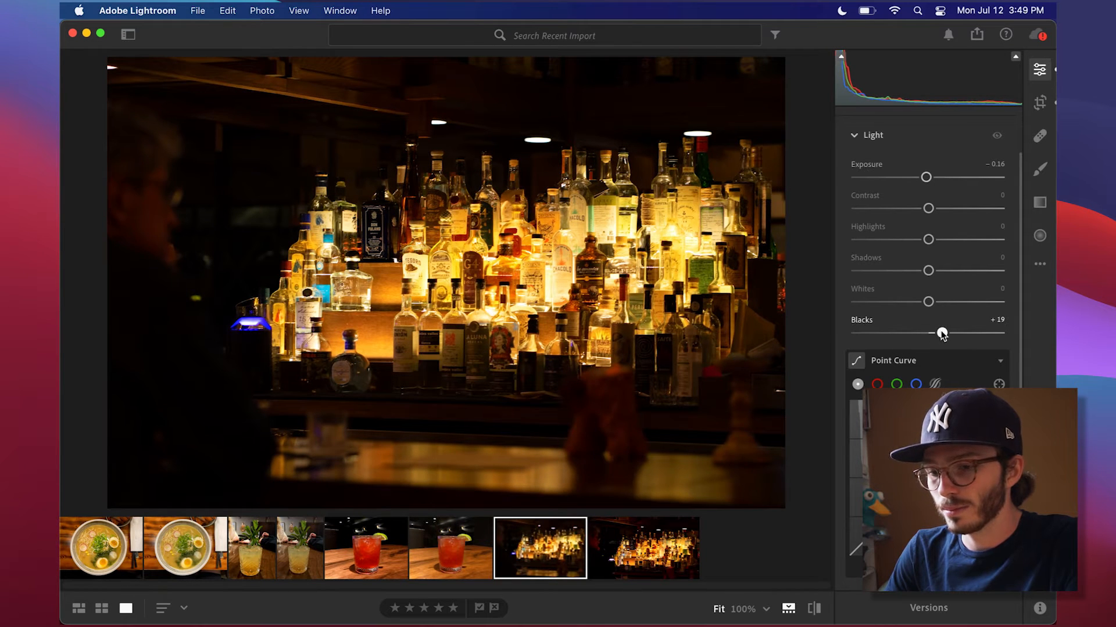
pyautogui.moveTo(929, 304)
pyautogui.mouseDown()
pyautogui.moveTo(953, 302)
pyautogui.moveTo(856, 317)
pyautogui.moveTo(1008, 322)
pyautogui.moveTo(916, 320)
pyautogui.moveTo(996, 311)
pyautogui.moveTo(940, 315)
pyautogui.mouseUp()
pyautogui.moveTo(930, 273)
pyautogui.mouseDown()
pyautogui.moveTo(972, 278)
pyautogui.moveTo(944, 283)
pyautogui.mouseUp()
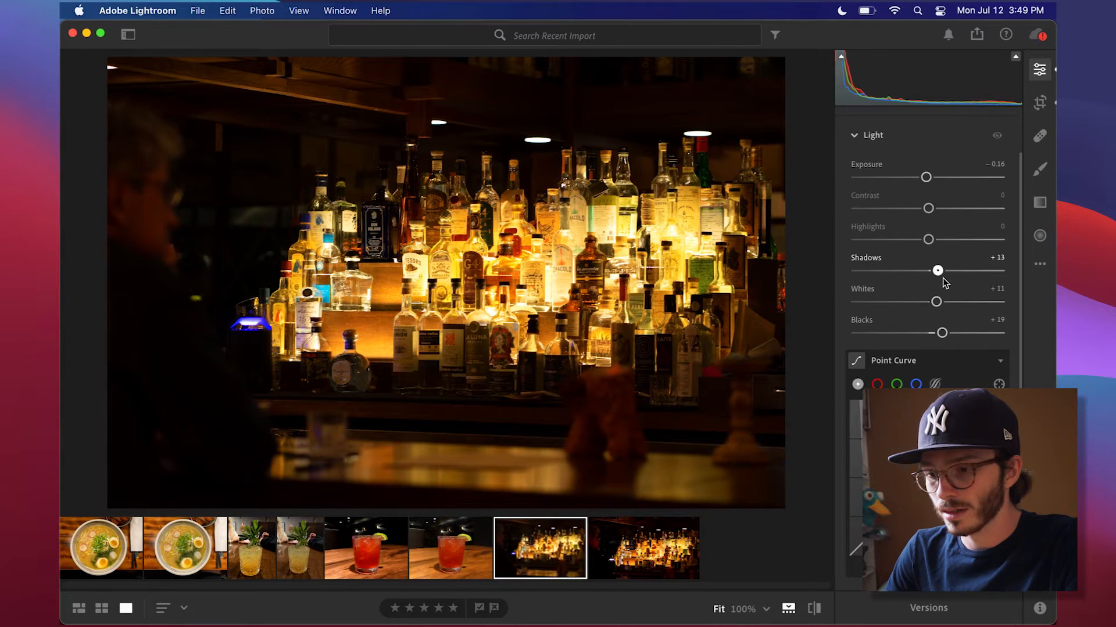
pyautogui.moveTo(928, 241)
pyautogui.mouseDown()
pyautogui.moveTo(894, 243)
pyautogui.moveTo(911, 246)
pyautogui.mouseUp()
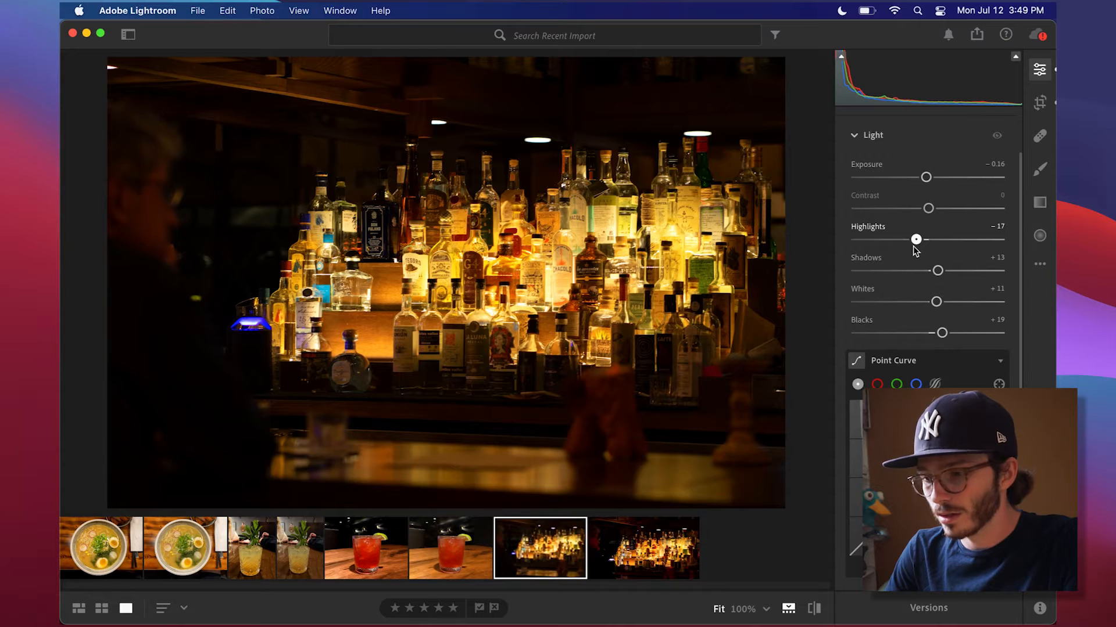
pyautogui.moveTo(928, 208)
pyautogui.mouseDown()
pyautogui.moveTo(956, 214)
pyautogui.moveTo(864, 214)
pyautogui.moveTo(997, 208)
pyautogui.moveTo(889, 209)
pyautogui.moveTo(927, 209)
pyautogui.mouseUp()
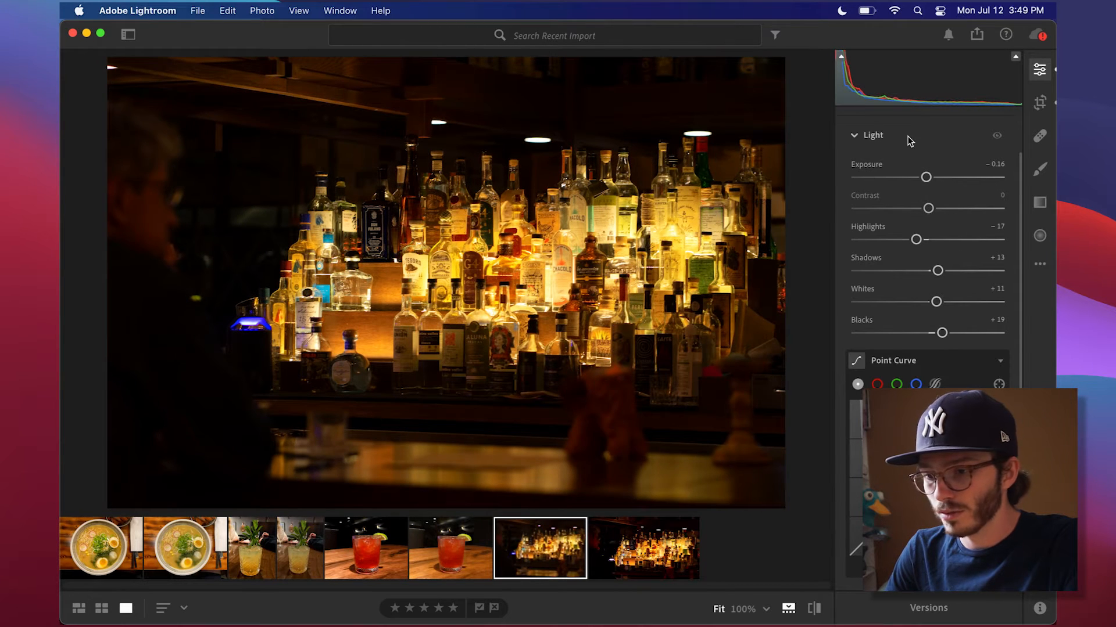
# Compare the photo with and without the Light adjustments
pyautogui.click(997, 137)
pyautogui.click(997, 137)
pyautogui.click(997, 137)
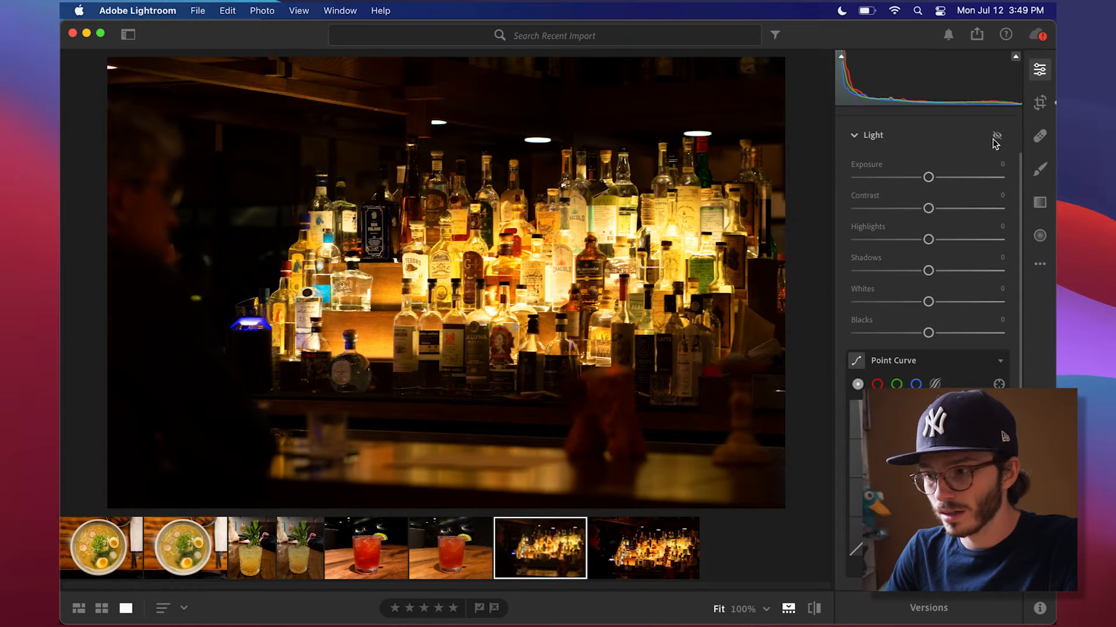
pyautogui.click(997, 137)
pyautogui.click(997, 137)
pyautogui.click(997, 137)
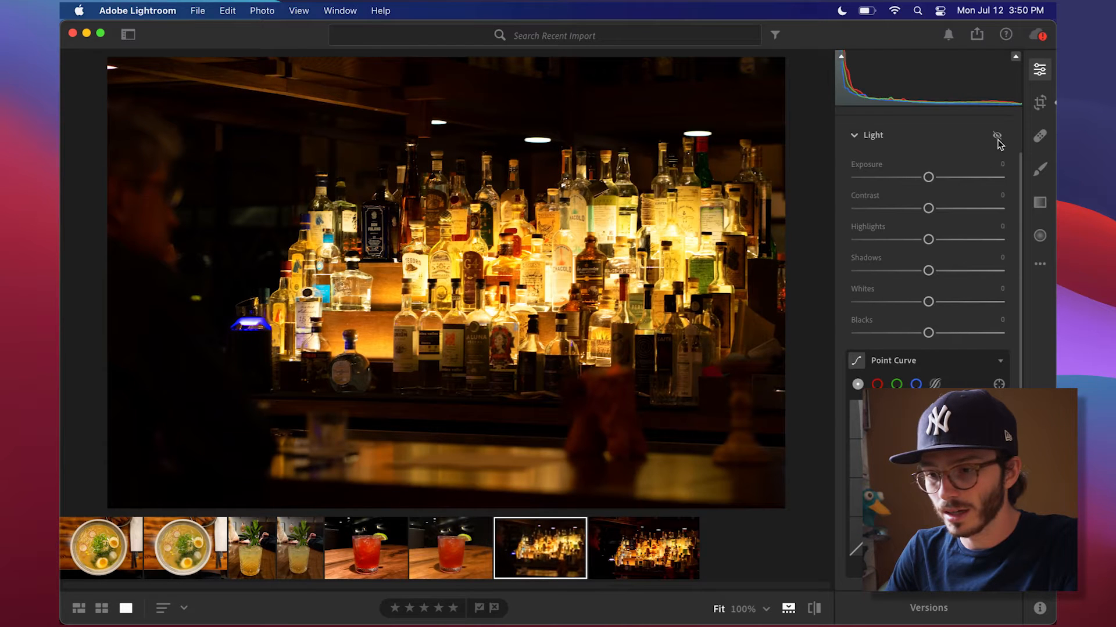
pyautogui.click(997, 137)
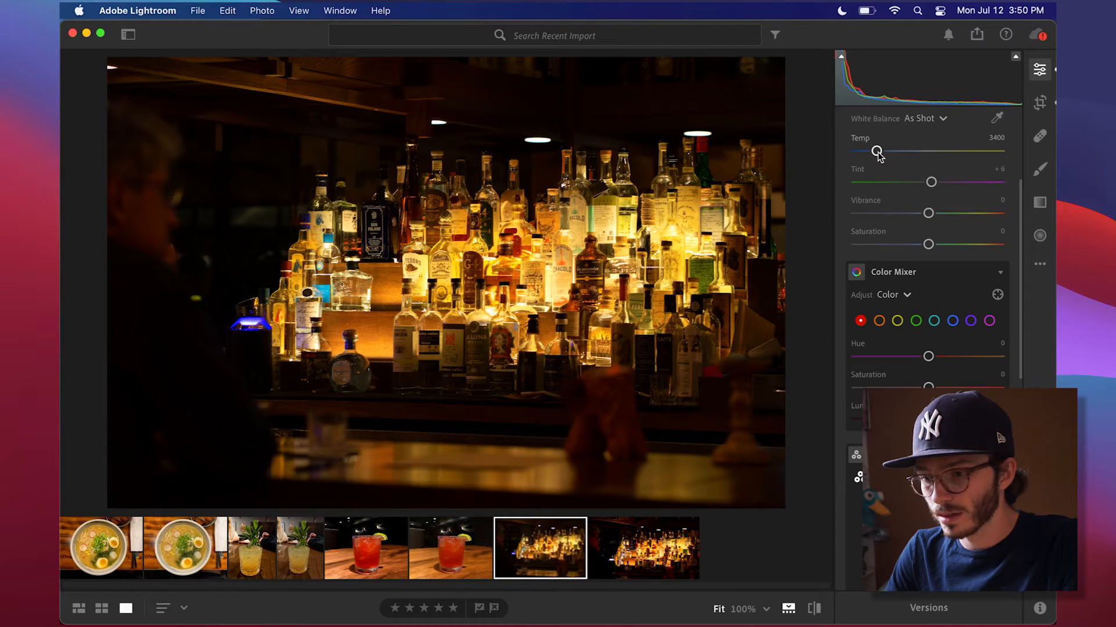
# Try cooling the white balance temperature to 2765 and reset it
pyautogui.moveTo(877, 153); pyautogui.dragTo(869, 155)
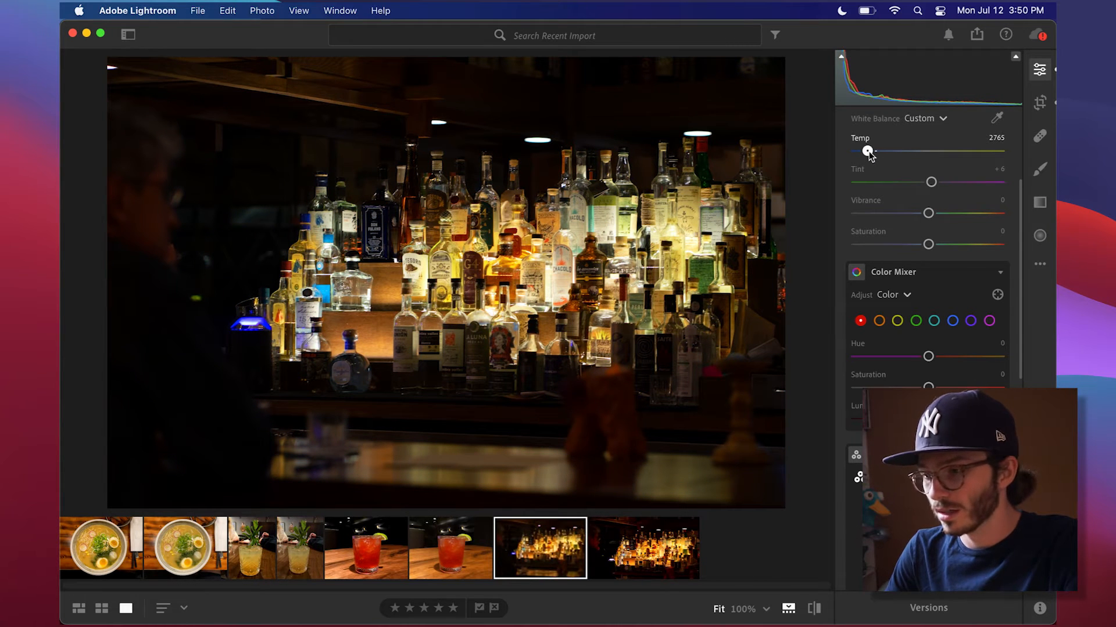
pyautogui.doubleClick(868, 152)
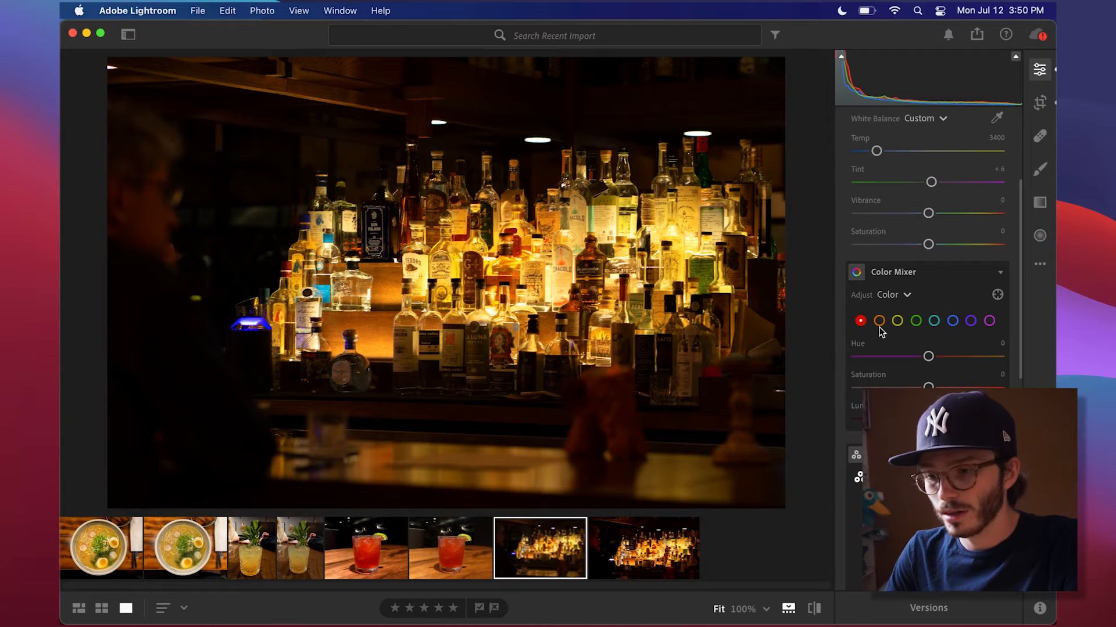
# Set the orange channel's saturation to +13 and luminance to +15 in the Color Mixer
pyautogui.click(881, 324)
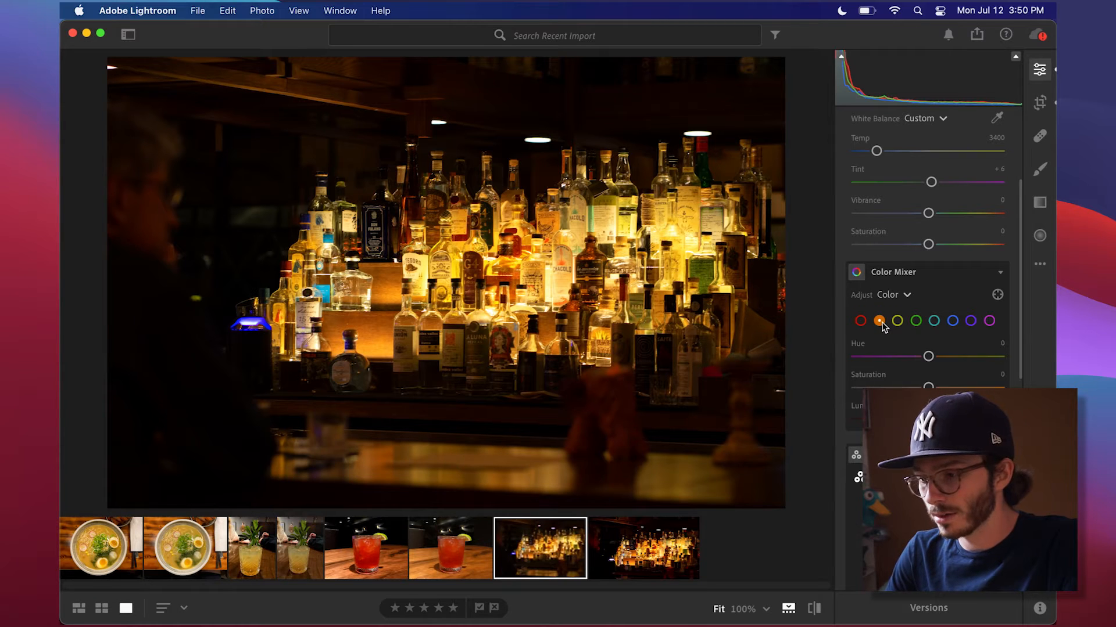
pyautogui.moveTo(928, 388); pyautogui.dragTo(934, 357)
pyautogui.doubleClick(922, 388)
pyautogui.doubleClick(929, 361)
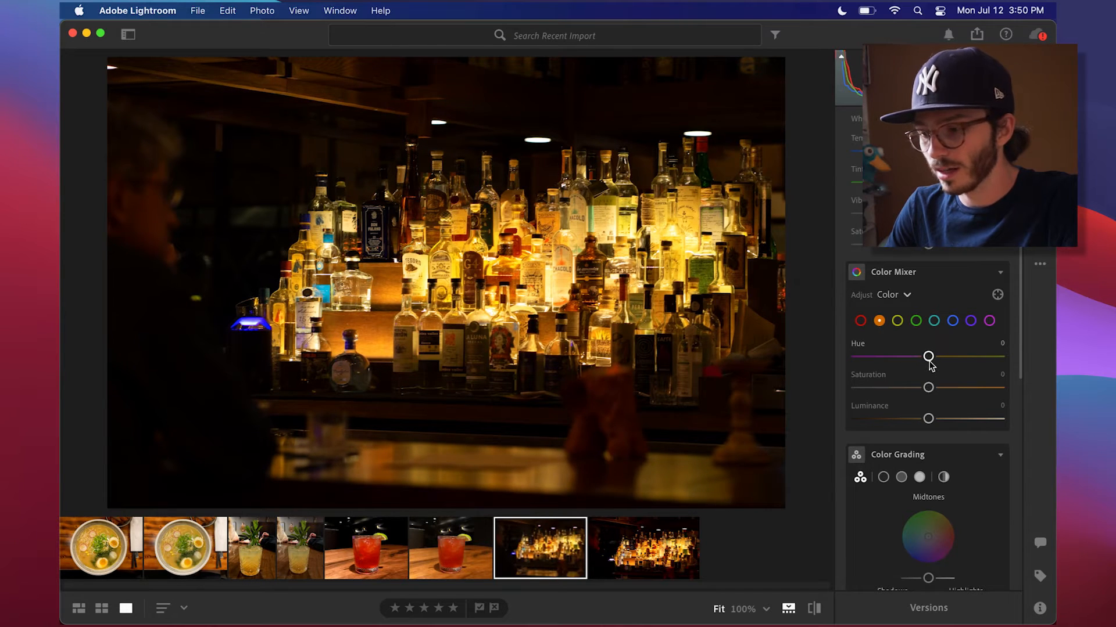
pyautogui.moveTo(928, 390)
pyautogui.mouseDown()
pyautogui.moveTo(942, 392)
pyautogui.moveTo(919, 391)
pyautogui.moveTo(953, 395)
pyautogui.moveTo(943, 396)
pyautogui.mouseUp()
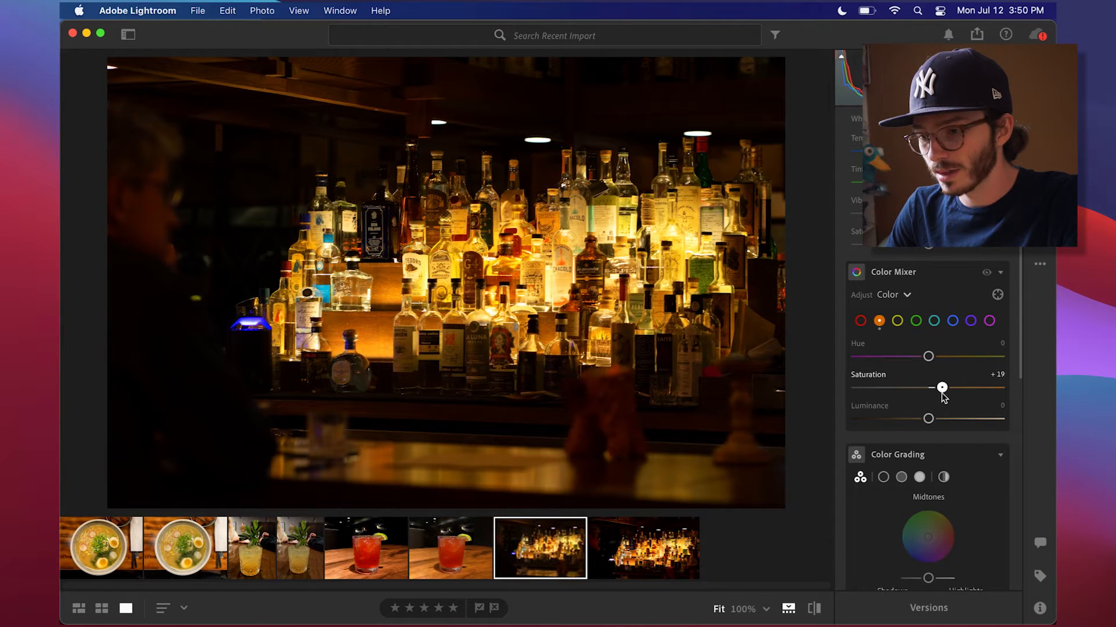
pyautogui.moveTo(928, 419)
pyautogui.mouseDown()
pyautogui.moveTo(914, 423)
pyautogui.moveTo(955, 423)
pyautogui.moveTo(938, 422)
pyautogui.mouseUp()
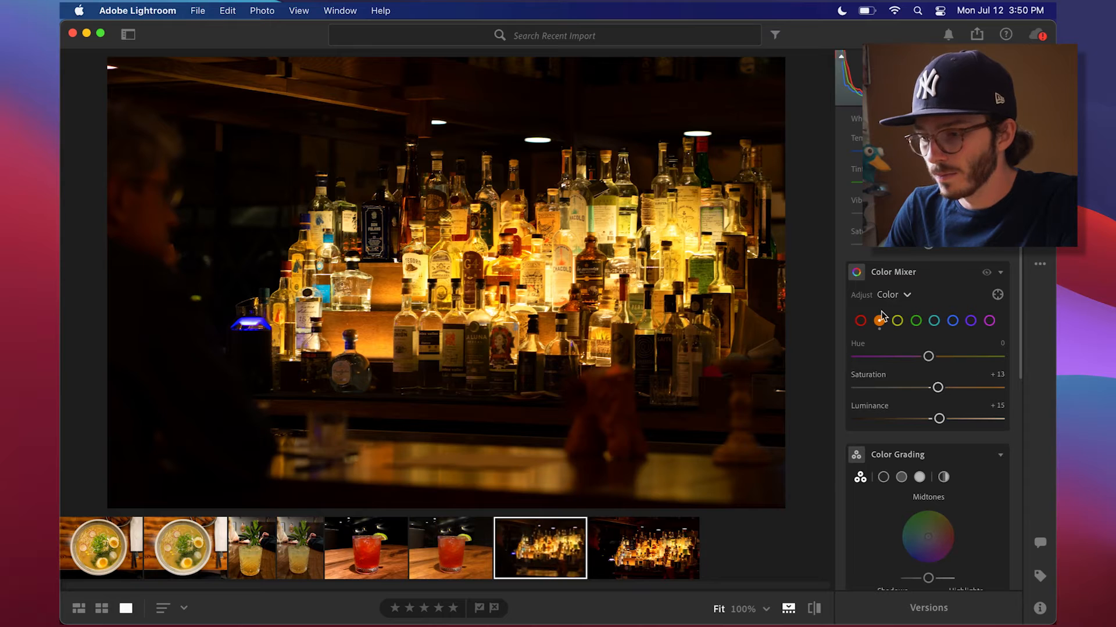
# Set the yellow channel's hue to −24, saturation to +5 and luminance to −6 in the Color Mixer
pyautogui.click(897, 323)
pyautogui.moveTo(928, 357)
pyautogui.mouseDown()
pyautogui.moveTo(887, 360)
pyautogui.moveTo(907, 360)
pyautogui.mouseUp()
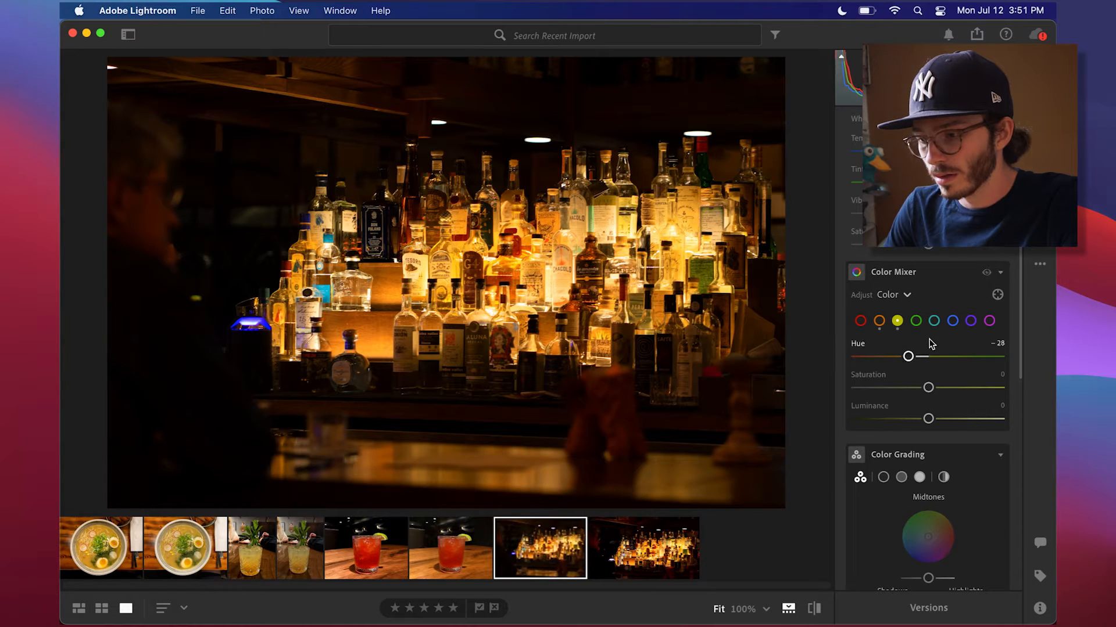
pyautogui.moveTo(928, 387); pyautogui.dragTo(924, 419)
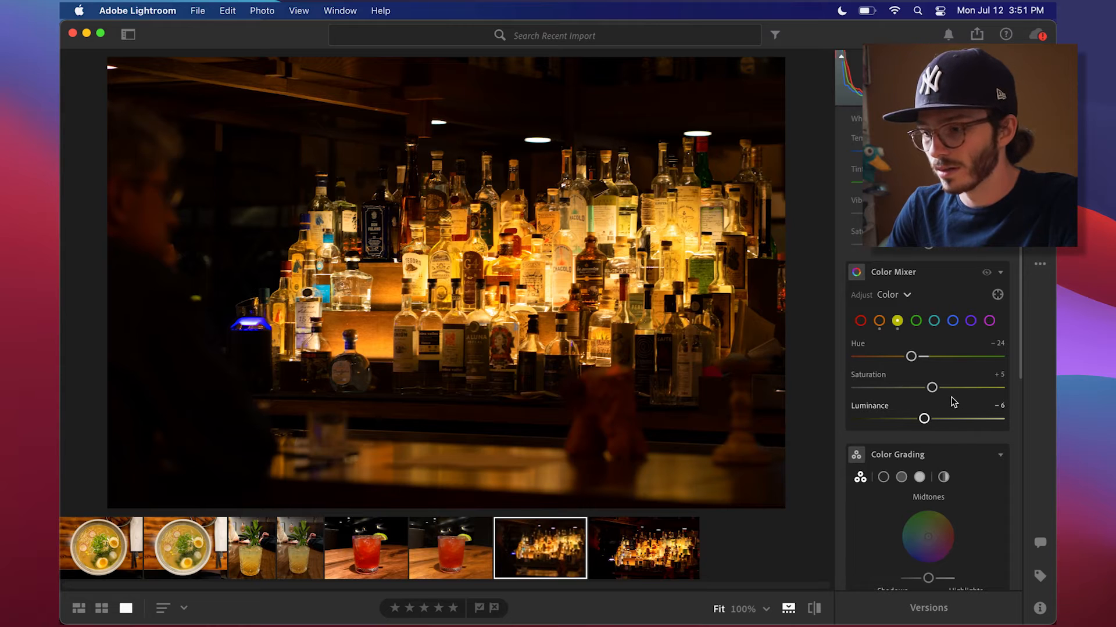
# Set the green channel's hue to +12, saturation to −1 and luminance to +10 in the Color Mixer
pyautogui.click(916, 322)
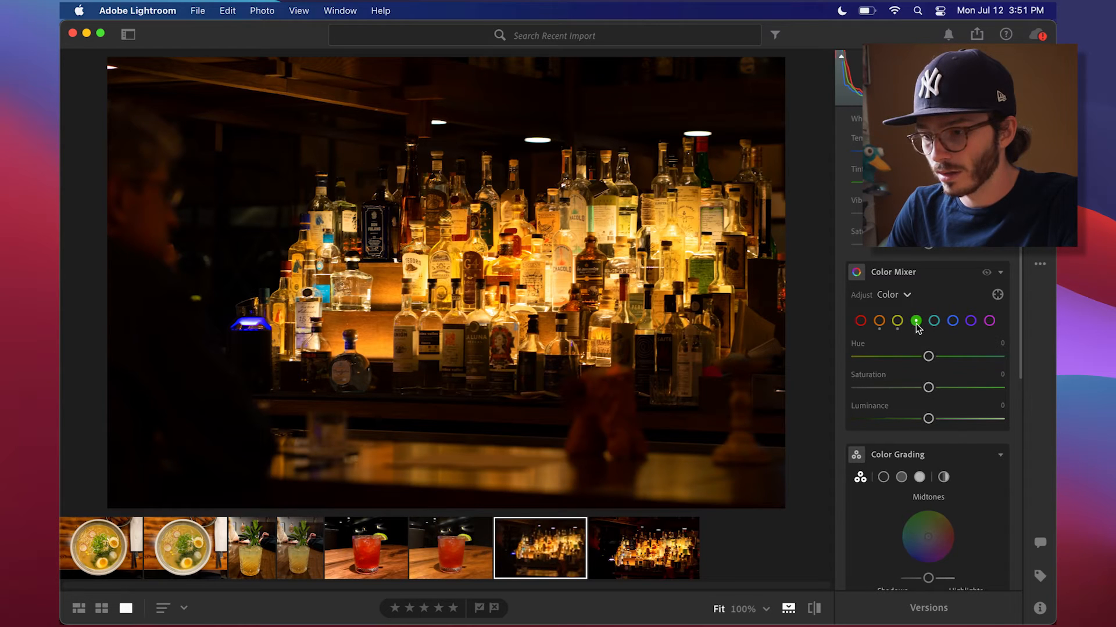
pyautogui.moveTo(929, 360)
pyautogui.mouseDown()
pyautogui.moveTo(910, 360)
pyautogui.moveTo(937, 360)
pyautogui.mouseUp()
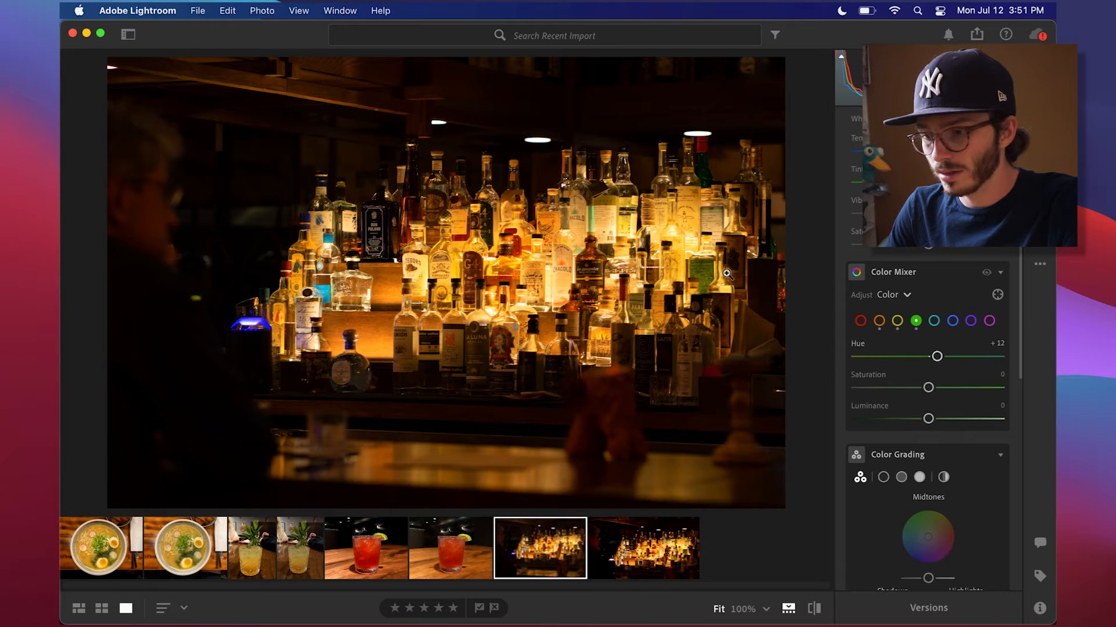
pyautogui.click(692, 273)
pyautogui.moveTo(673, 272); pyautogui.dragTo(711, 312)
pyautogui.moveTo(928, 388); pyautogui.dragTo(936, 420)
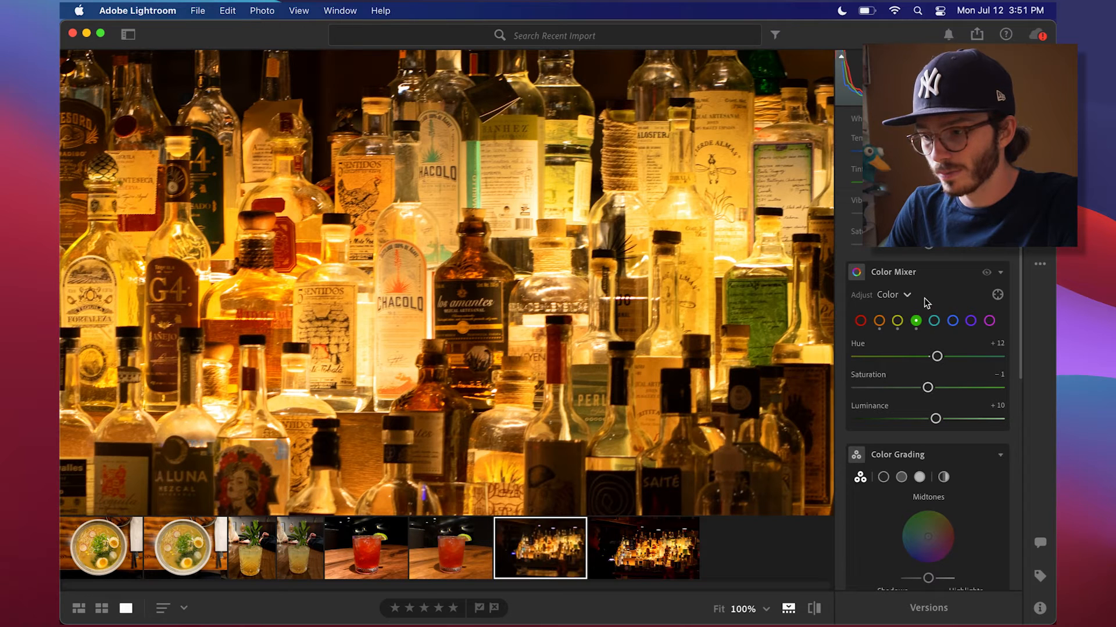
pyautogui.click(984, 273)
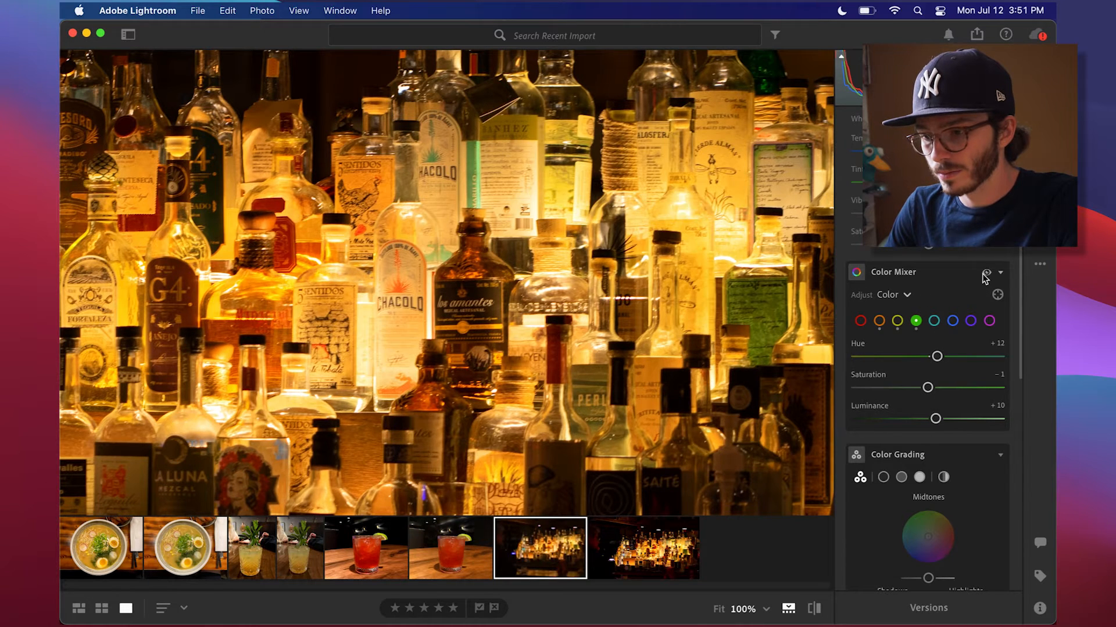
pyautogui.press('z')
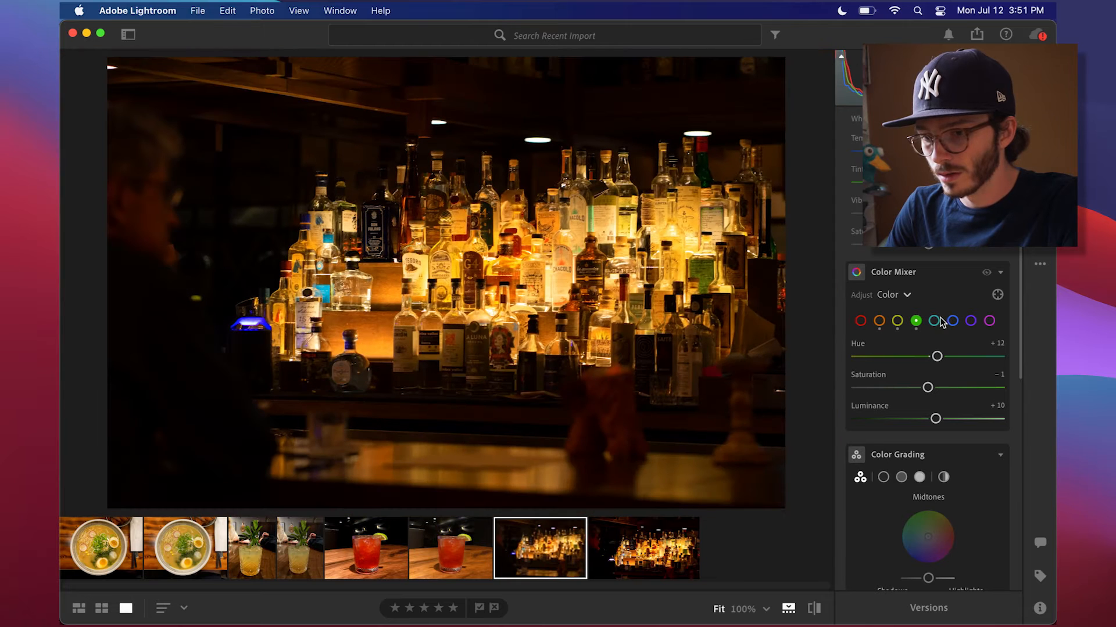
# Mute the blue light by setting the blue channel's hue and saturation to −100 and luminance to +100, and compare with the mixer off
pyautogui.click(934, 321)
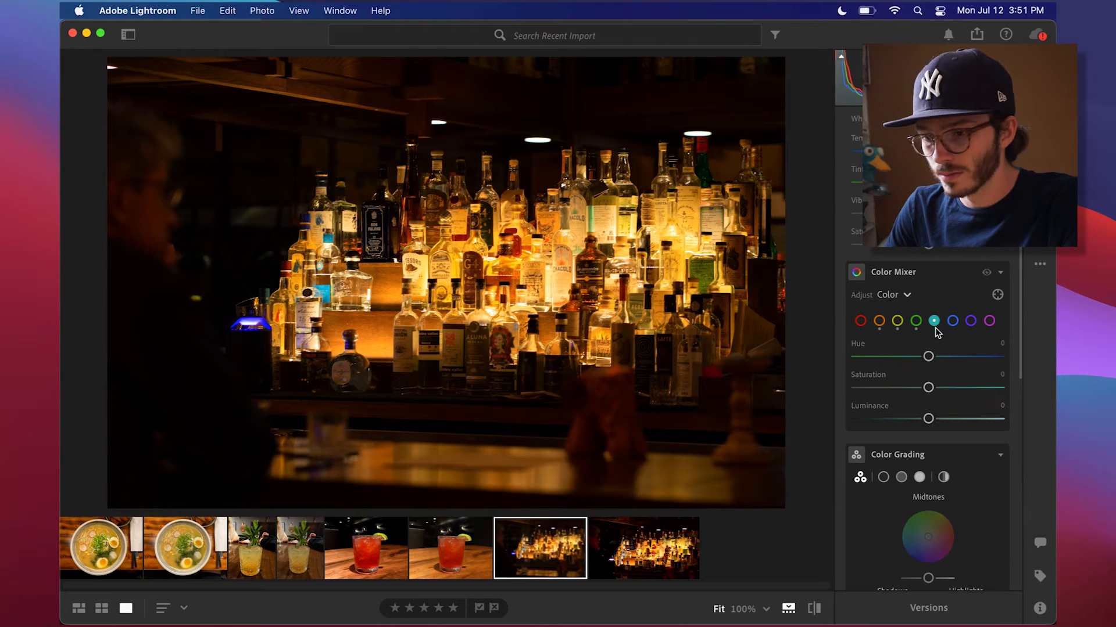
pyautogui.moveTo(929, 356); pyautogui.dragTo(856, 388)
pyautogui.click(952, 320)
pyautogui.moveTo(862, 401); pyautogui.dragTo(978, 419)
pyautogui.moveTo(968, 357); pyautogui.dragTo(857, 356)
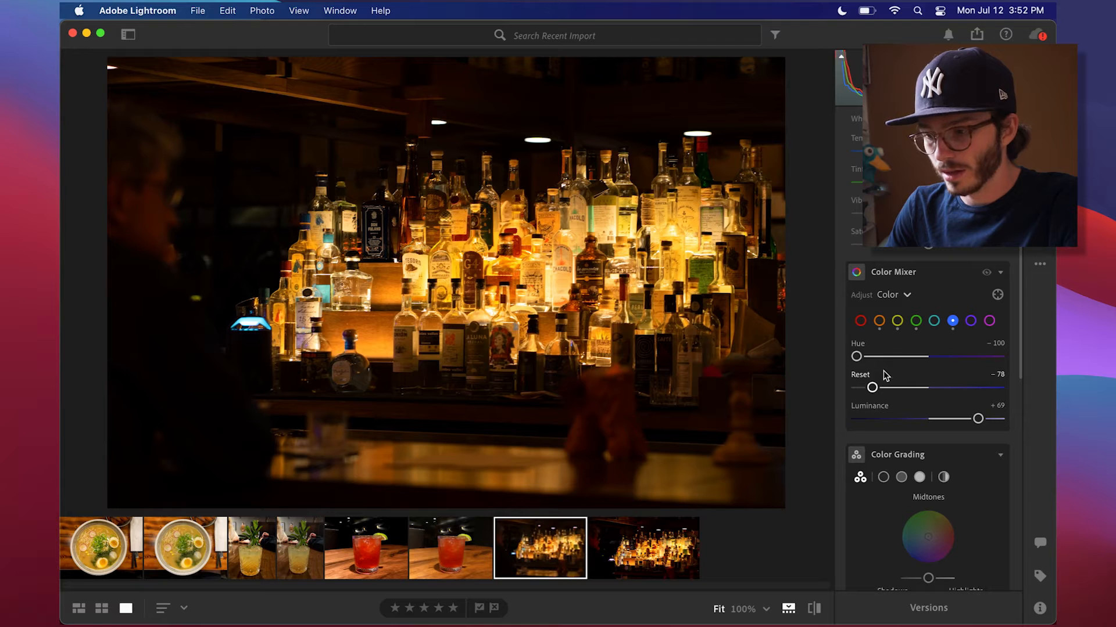
pyautogui.moveTo(872, 388); pyautogui.dragTo(854, 388)
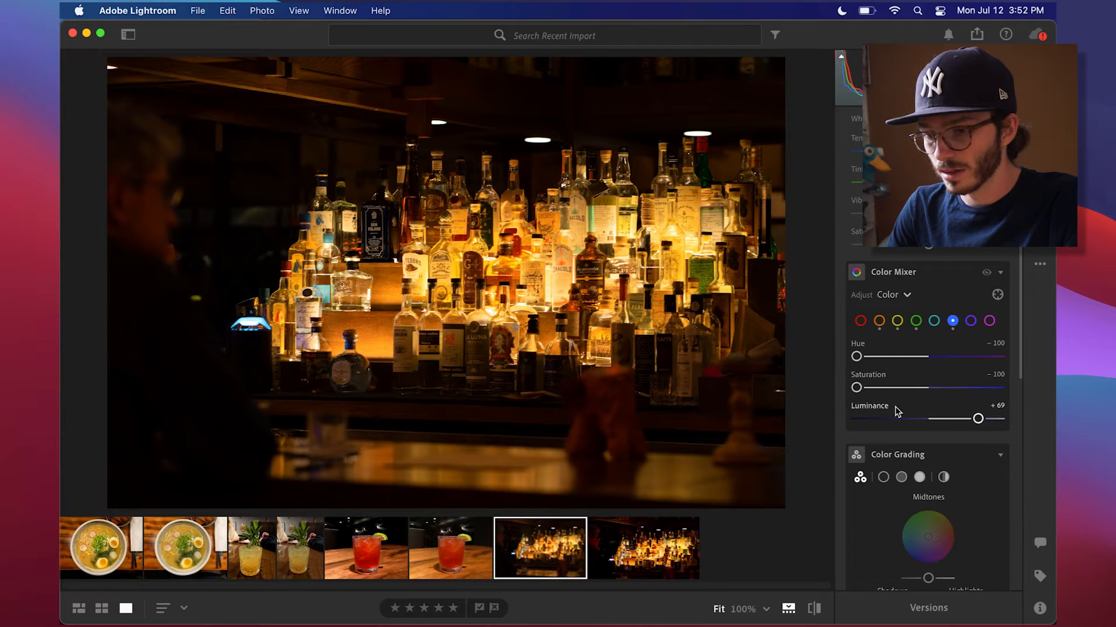
pyautogui.moveTo(951, 420); pyautogui.dragTo(1029, 416)
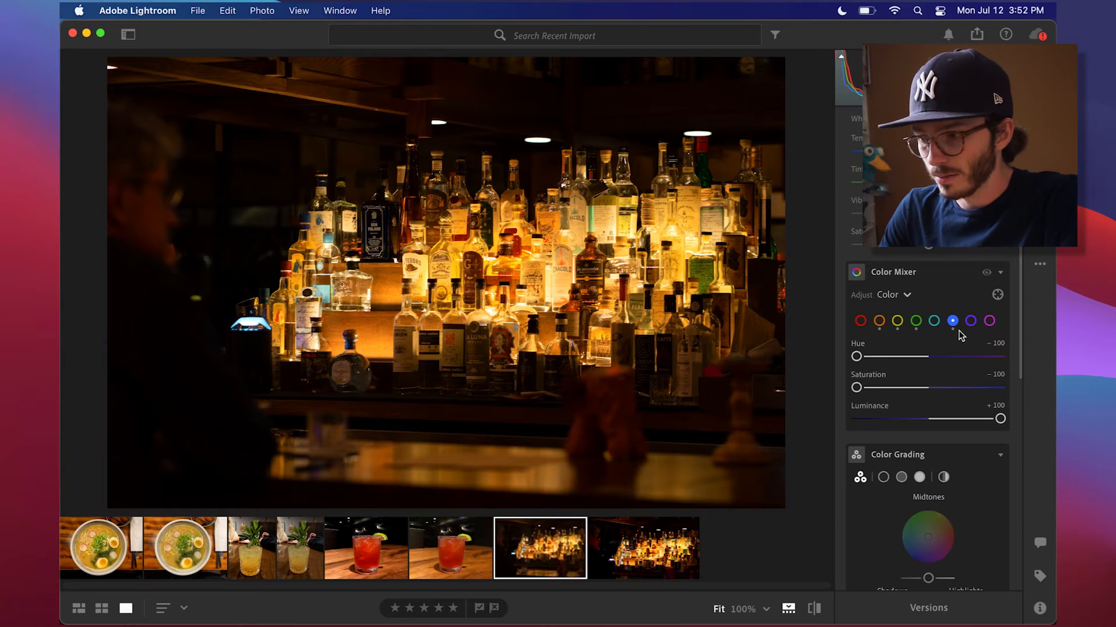
pyautogui.click(986, 273)
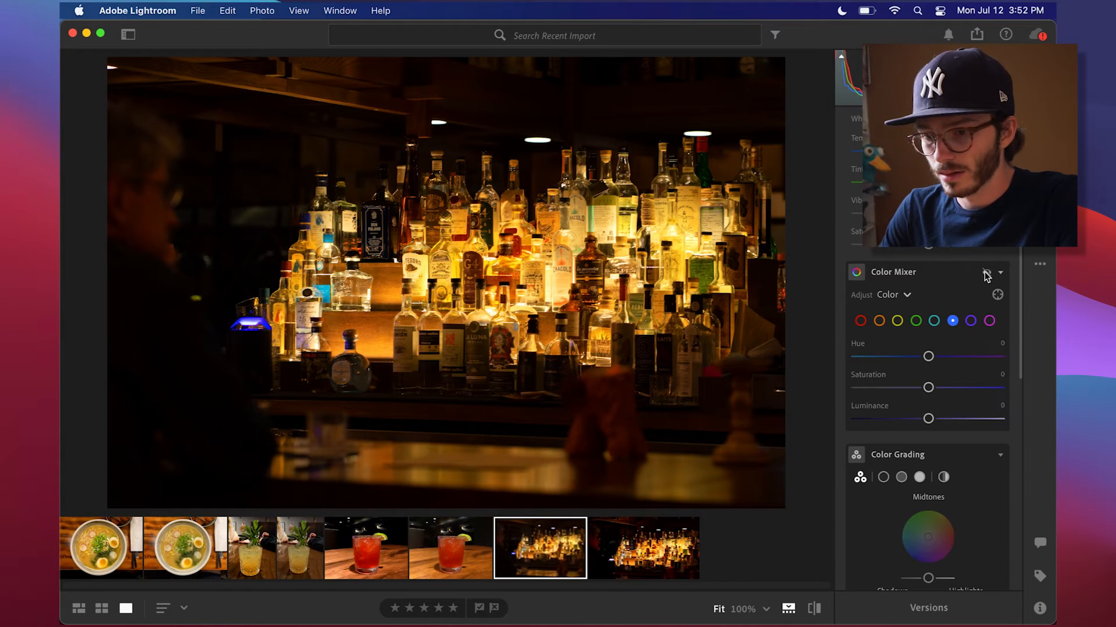
pyautogui.click(986, 273)
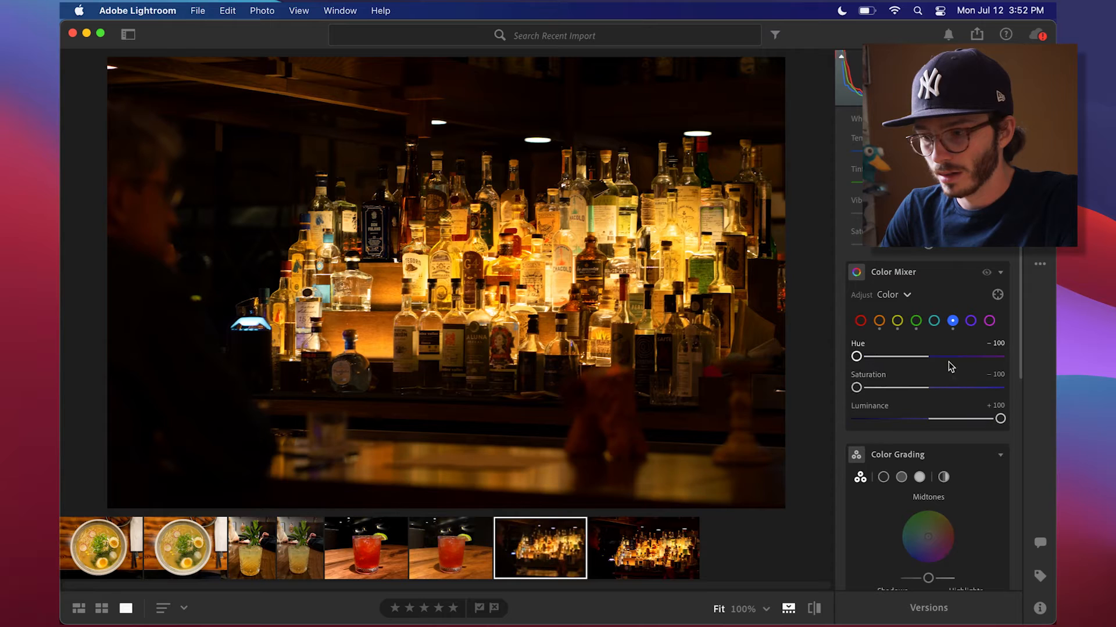
# Try the blue channel's hue and saturation at +100 and undo both changes
pyautogui.moveTo(856, 388); pyautogui.dragTo(1000, 387)
pyautogui.moveTo(857, 357); pyautogui.dragTo(1006, 356)
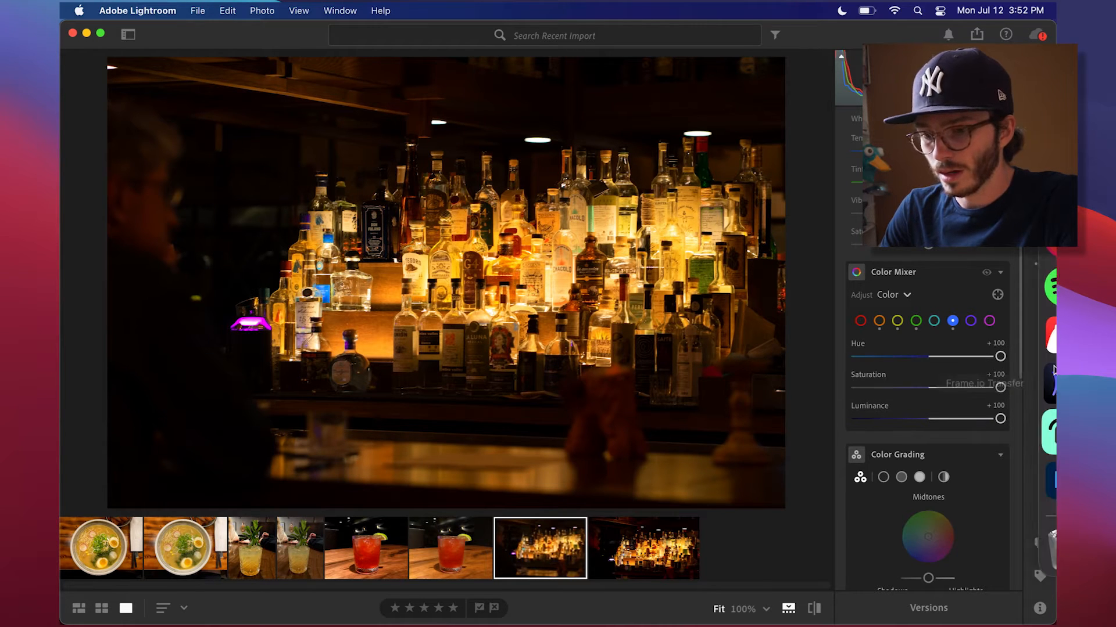
pyautogui.press('super+z')
pyautogui.press('super+z')
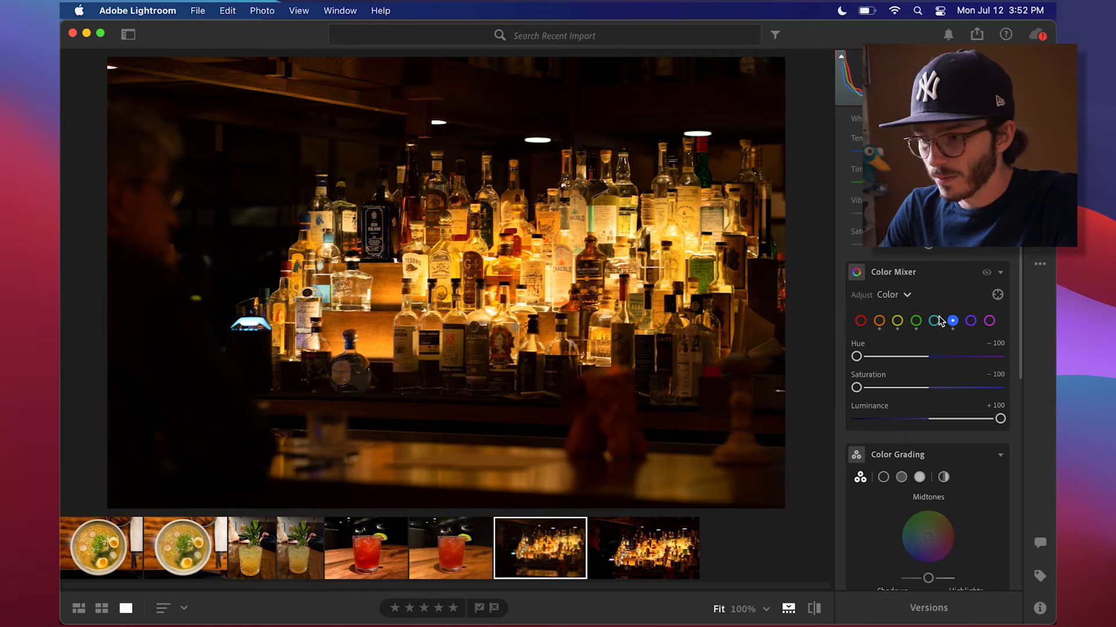
# Set the red channel's hue to −13, saturation to +46 and luminance to +63, and compare with the Color Mixer off
pyautogui.click(860, 321)
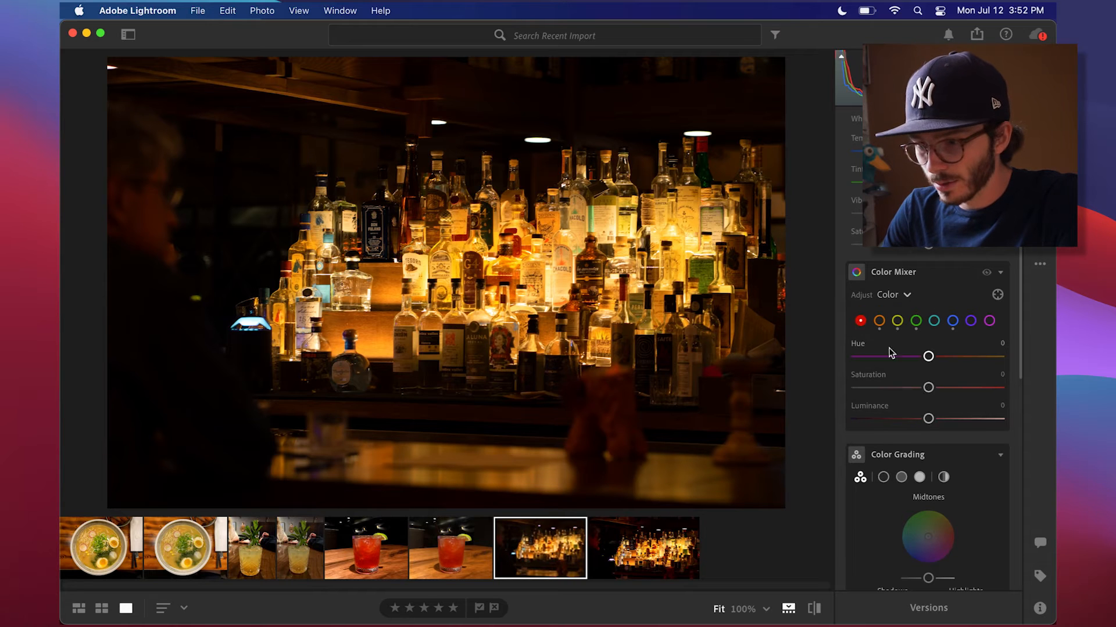
pyautogui.click(541, 232)
pyautogui.moveTo(582, 262); pyautogui.dragTo(549, 191)
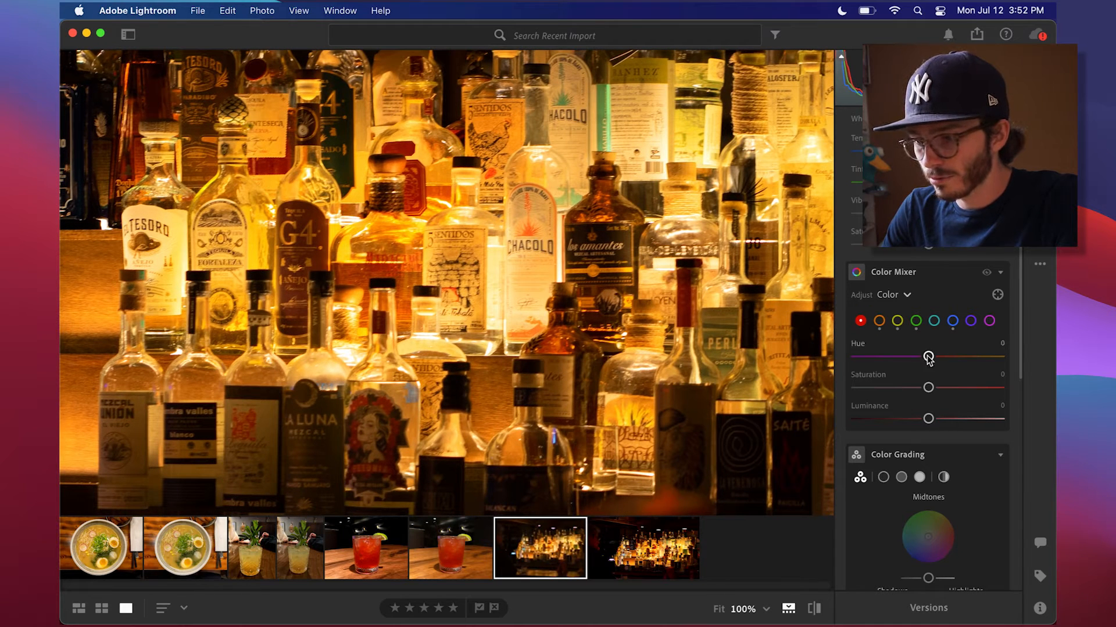
pyautogui.moveTo(928, 387); pyautogui.dragTo(962, 424)
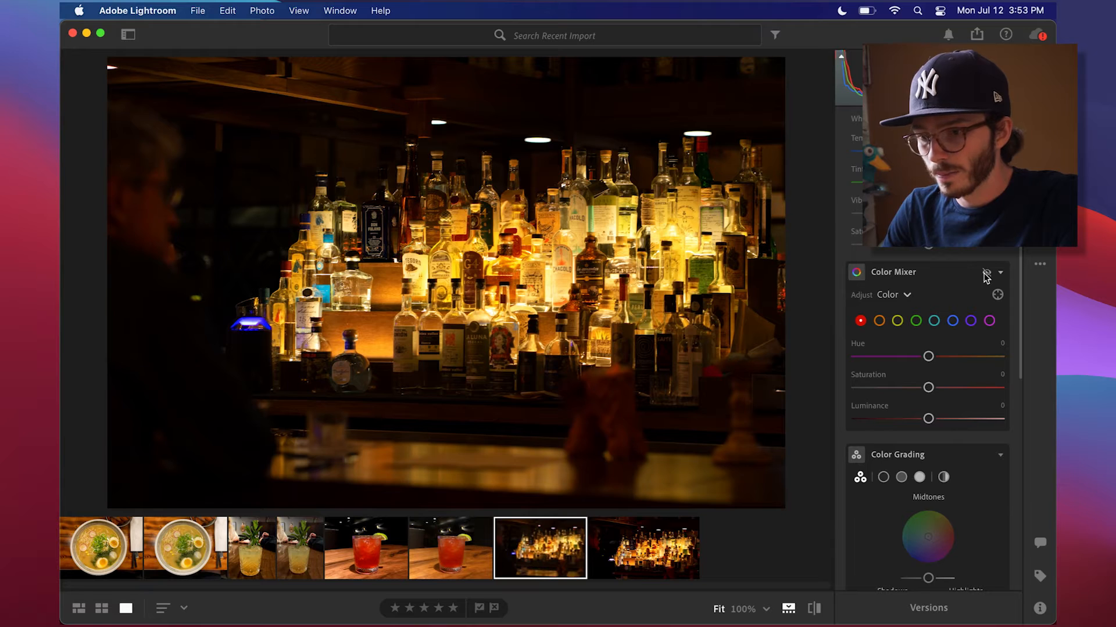
pyautogui.click(986, 272)
pyautogui.click(986, 272)
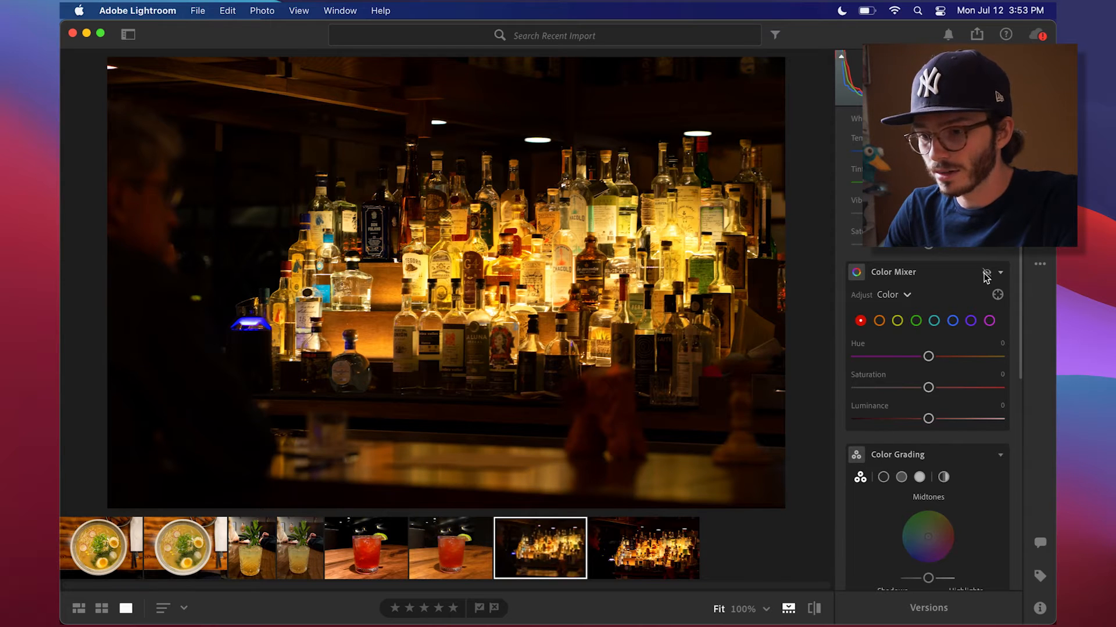
pyautogui.click(986, 273)
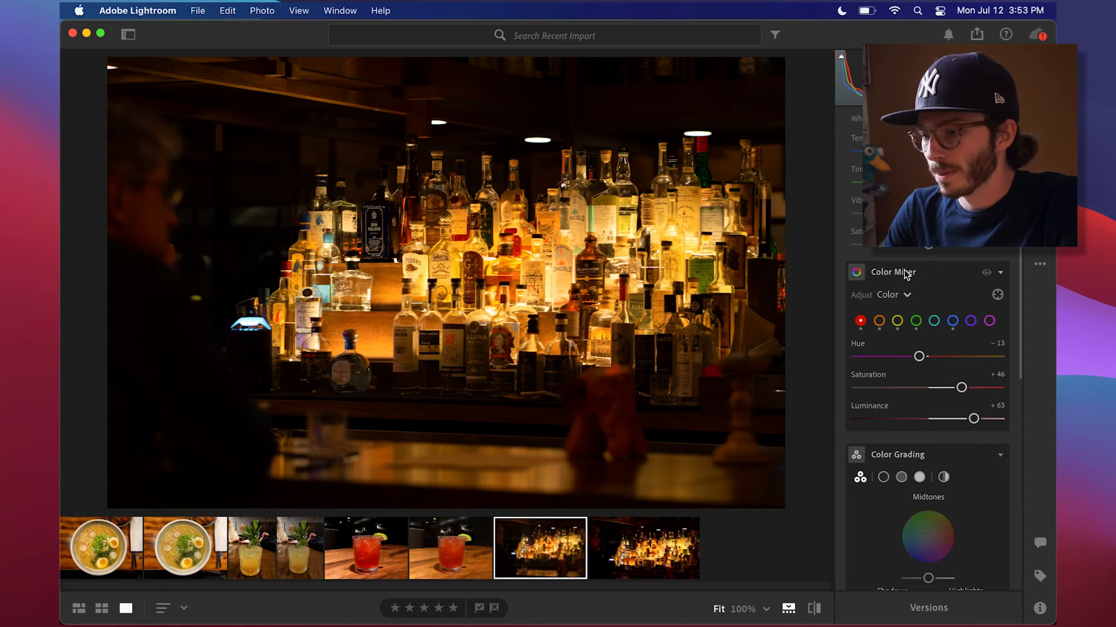
# Inspect the colours of the backlit bottles at 100% zoom before grading, and return to the full view
pyautogui.scroll(-3, 982, 382)
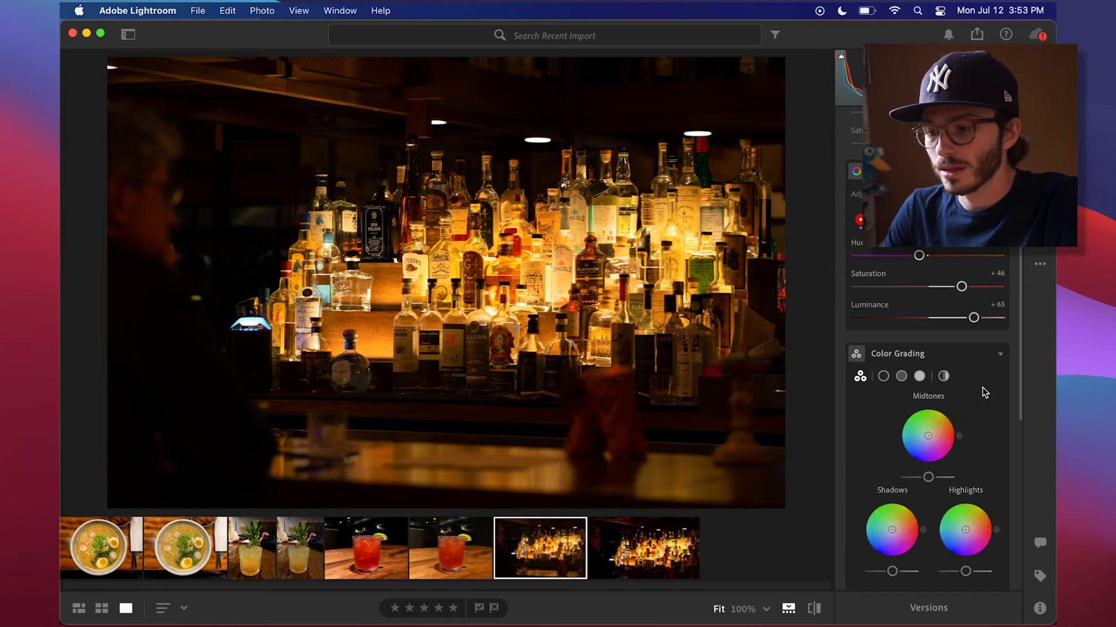
pyautogui.scroll(-1, 985, 396)
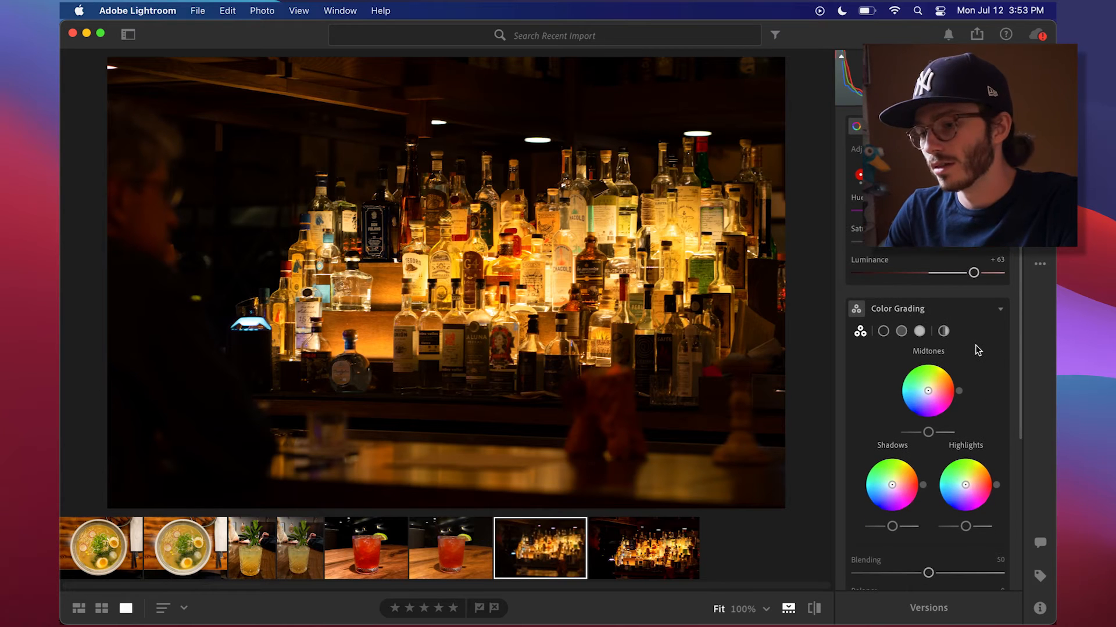
pyautogui.click(542, 251)
pyautogui.moveTo(515, 260); pyautogui.dragTo(552, 190)
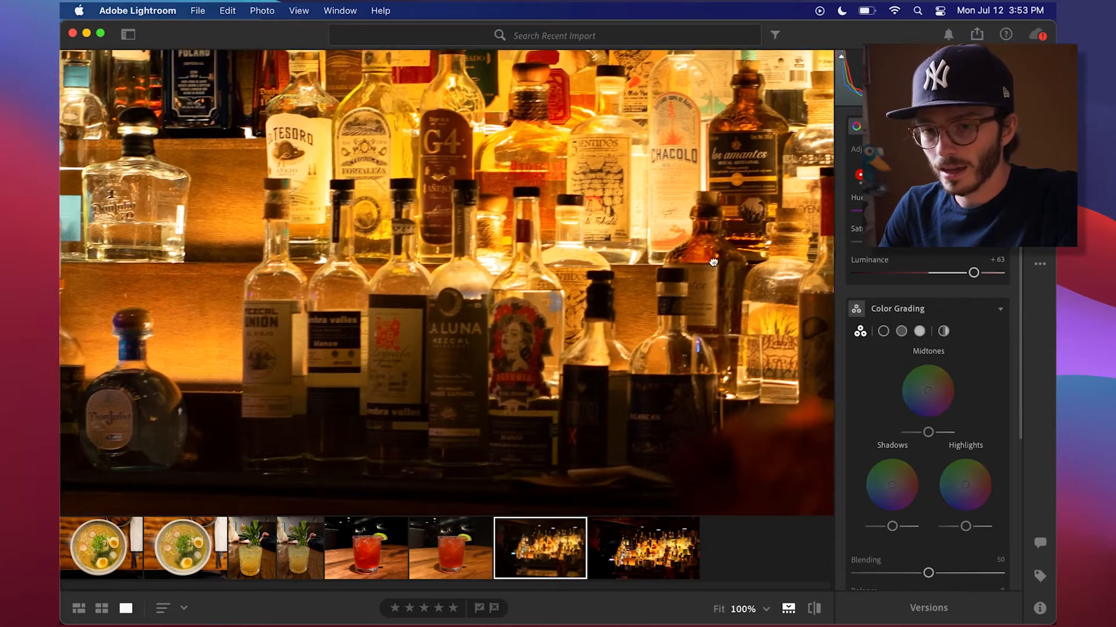
pyautogui.moveTo(713, 262); pyautogui.dragTo(700, 282)
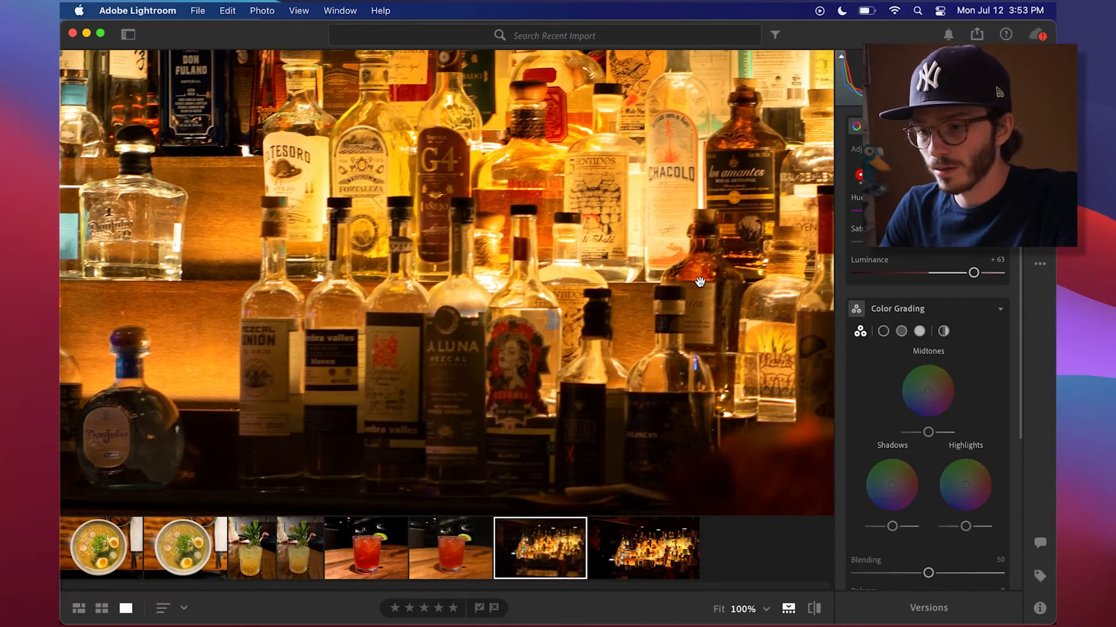
pyautogui.click(700, 282)
pyautogui.click(580, 241)
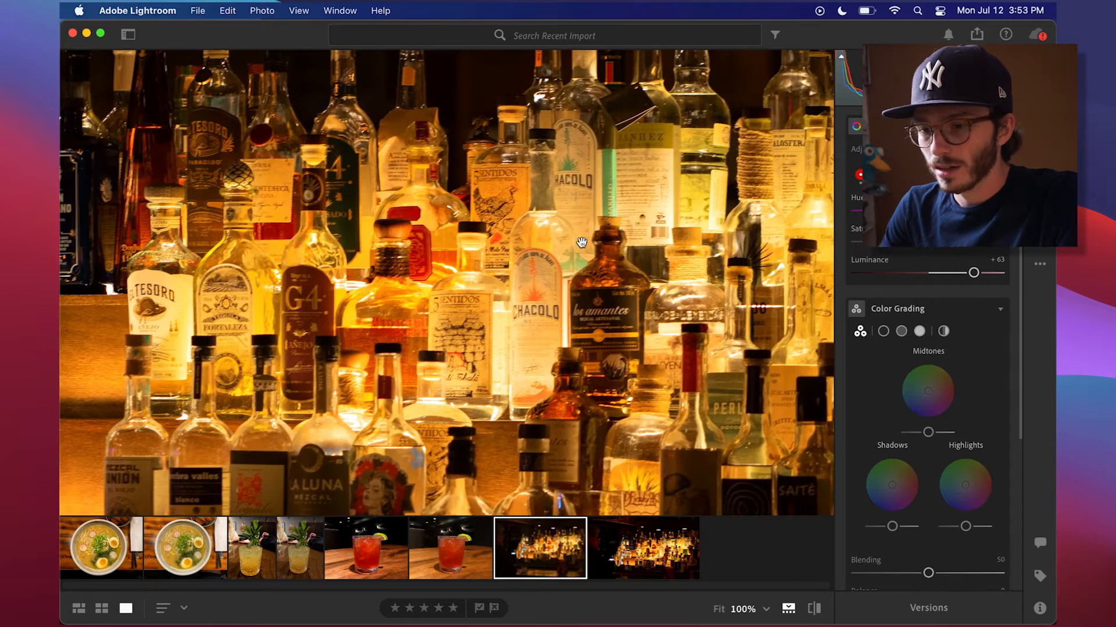
pyautogui.moveTo(596, 289); pyautogui.dragTo(613, 324)
pyautogui.click(560, 319)
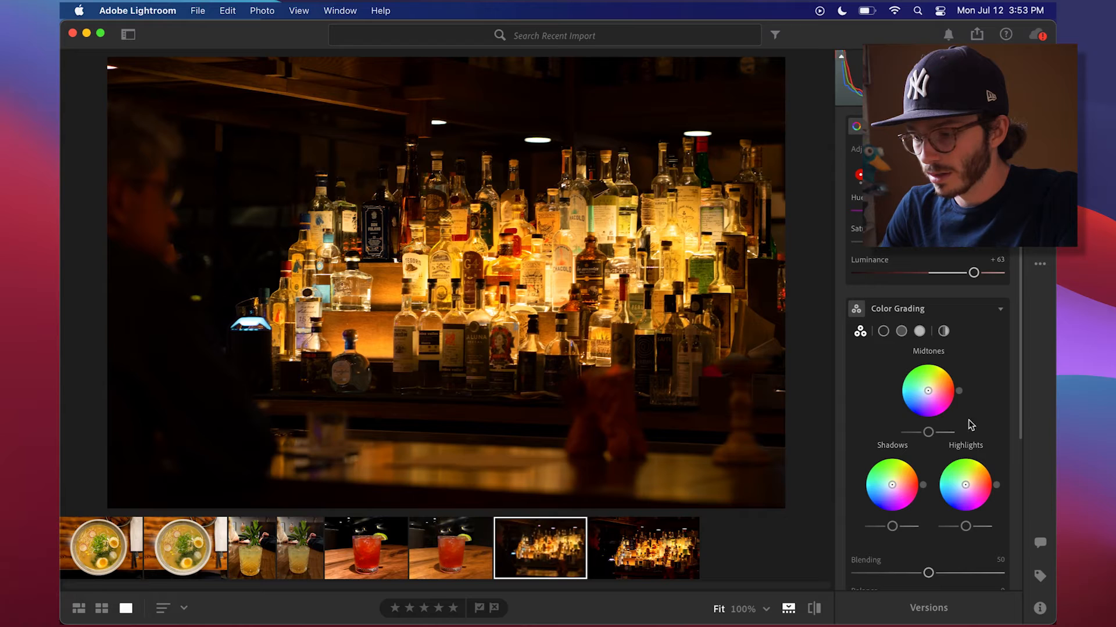
# Tint the highlights orange at hue 29 and saturation 17 in Color Grading, and compare with the tint off at 100% zoom
pyautogui.moveTo(965, 490); pyautogui.dragTo(968, 487)
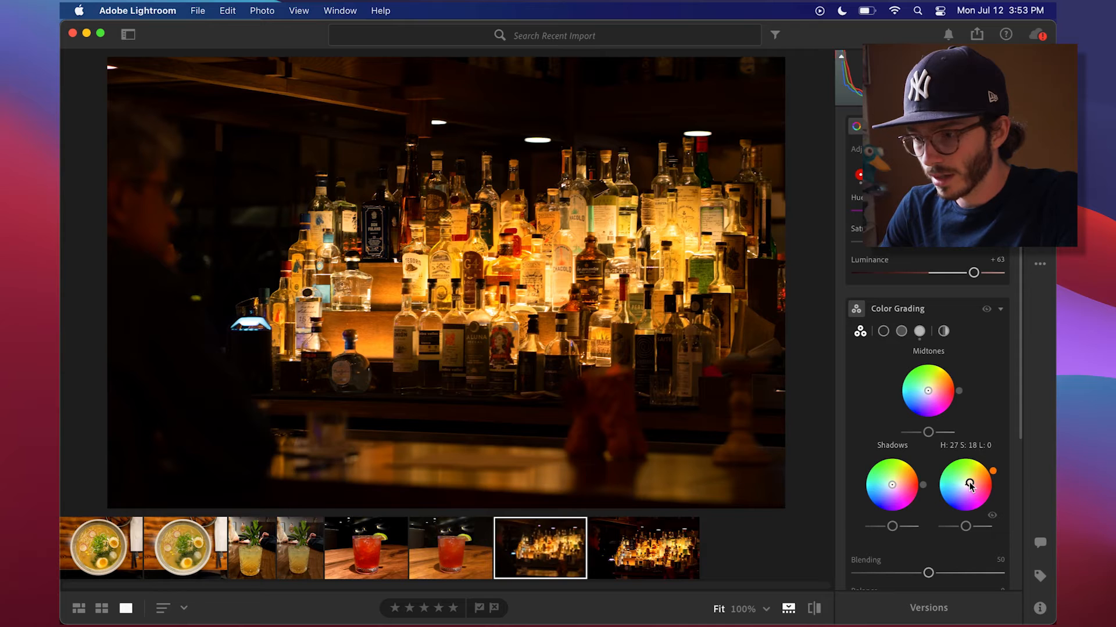
pyautogui.moveTo(969, 486); pyautogui.dragTo(969, 485)
pyautogui.click(992, 516)
pyautogui.click(993, 517)
pyautogui.click(993, 516)
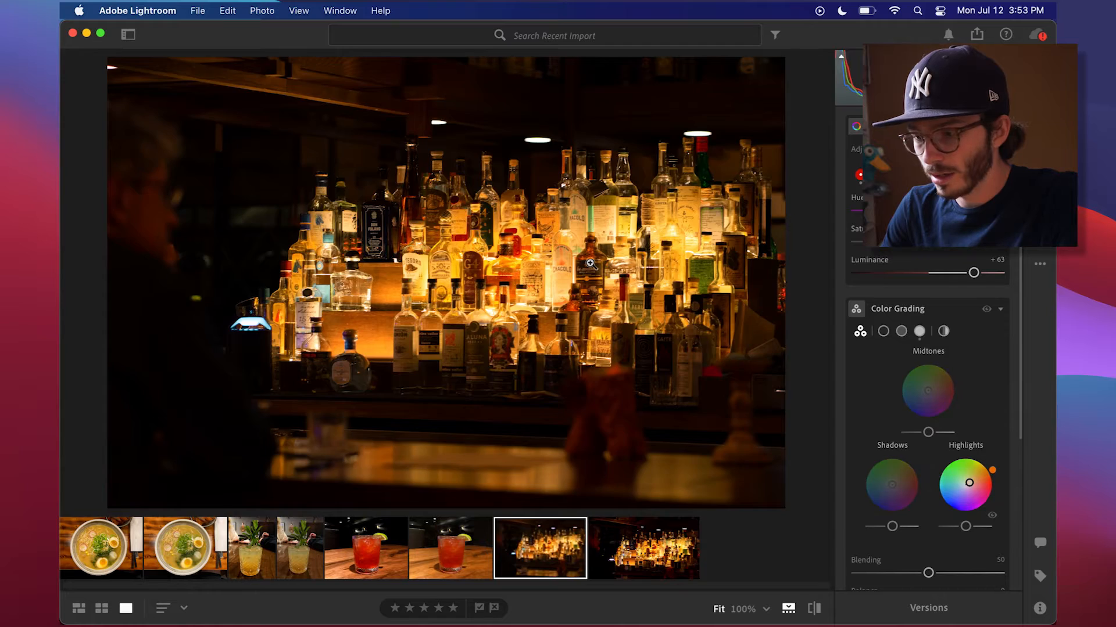
pyautogui.press('z')
pyautogui.click(993, 516)
pyautogui.click(993, 516)
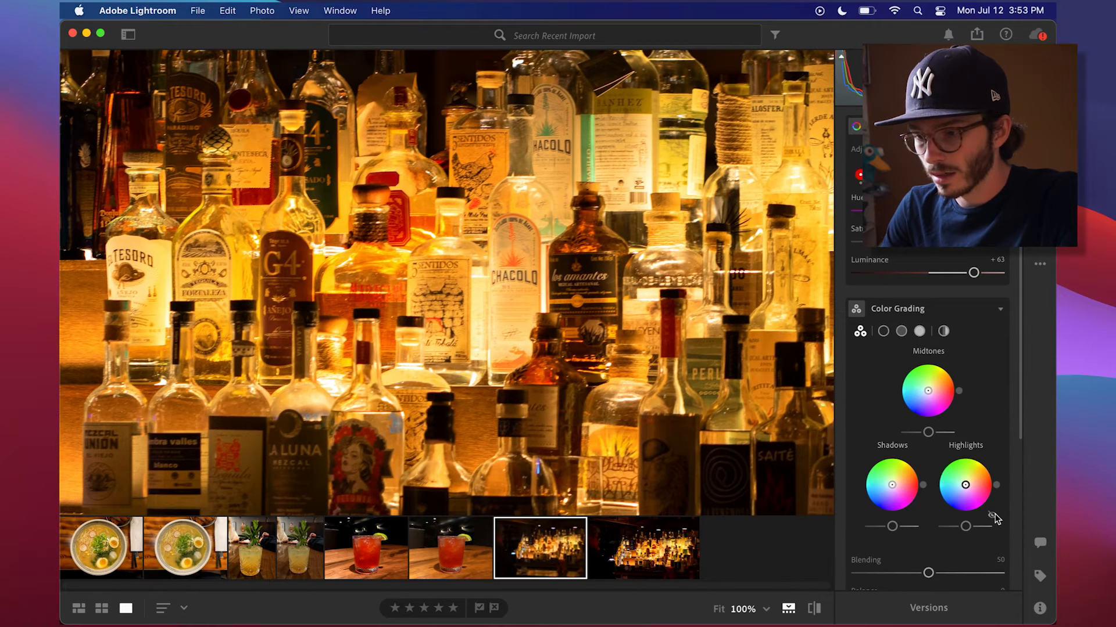
pyautogui.click(580, 314)
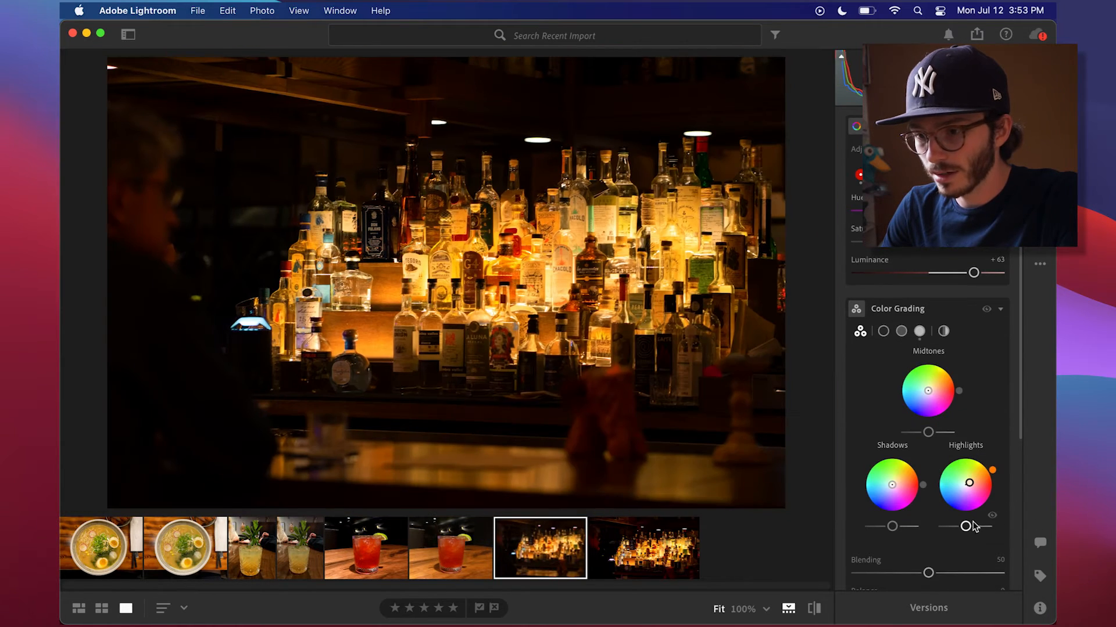
# Brighten the graded highlights slightly, and tint the shadows blue at hue 226, saturation 13 and luminance −2
pyautogui.moveTo(967, 526)
pyautogui.mouseDown()
pyautogui.moveTo(978, 529)
pyautogui.moveTo(971, 534)
pyautogui.mouseUp()
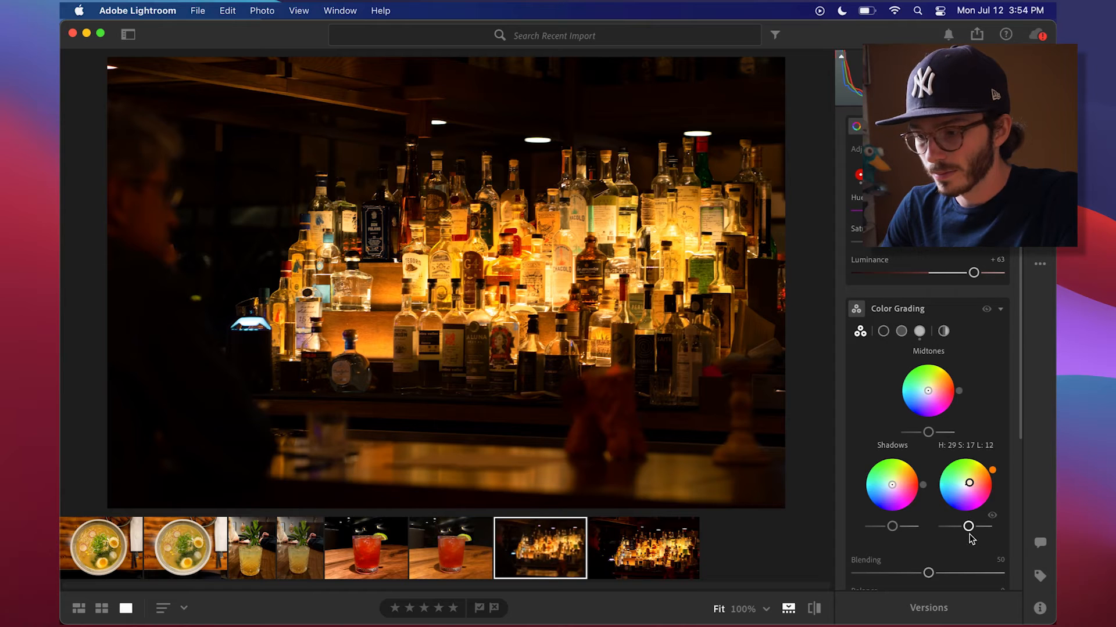
pyautogui.moveTo(969, 532); pyautogui.dragTo(968, 532)
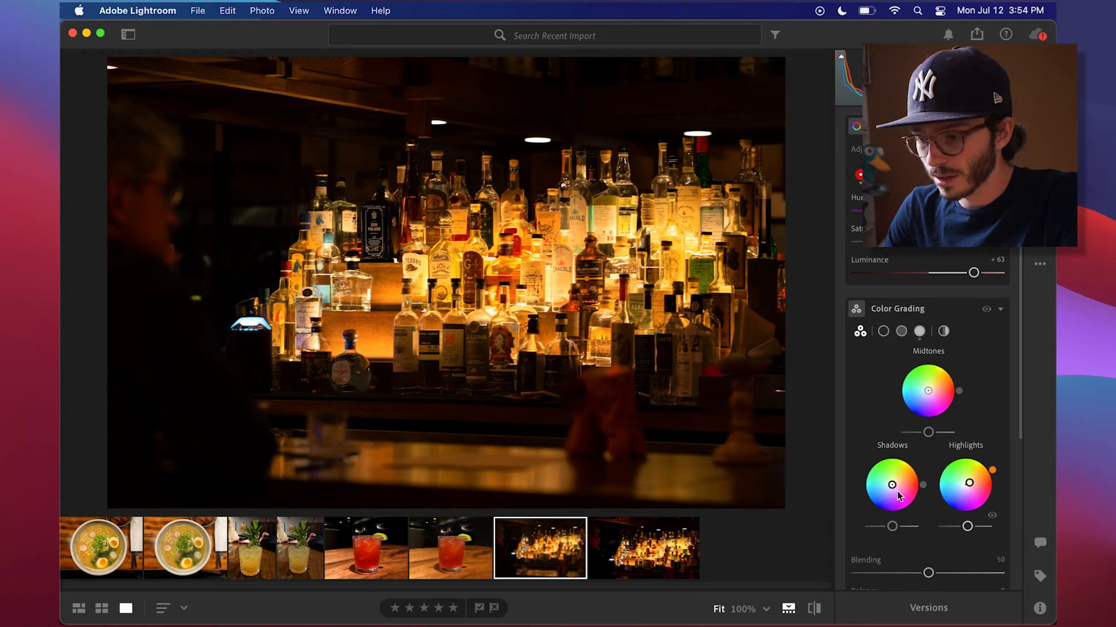
pyautogui.moveTo(891, 486); pyautogui.dragTo(887, 493)
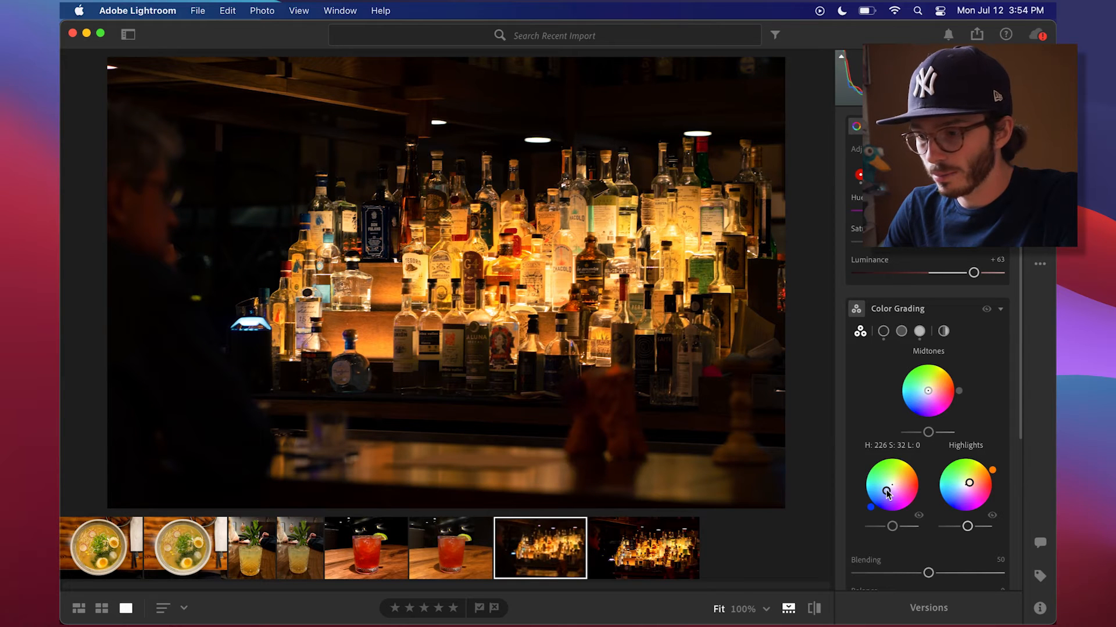
pyautogui.moveTo(893, 528)
pyautogui.mouseDown()
pyautogui.moveTo(880, 527)
pyautogui.moveTo(893, 530)
pyautogui.mouseUp()
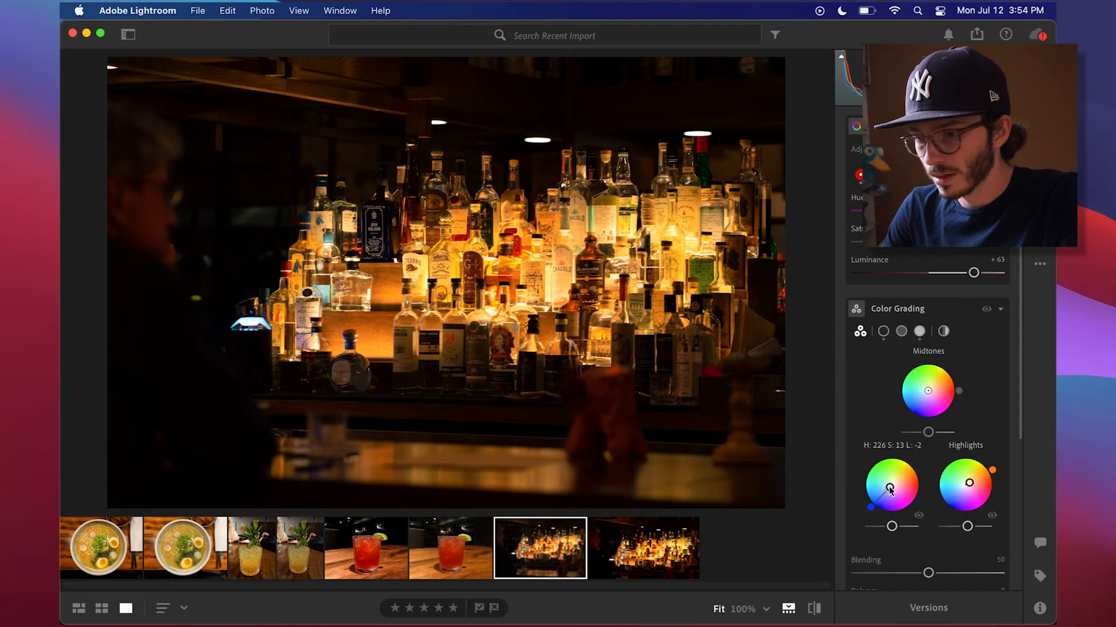
# Try a blue midtone tint at hue 217, saturation 27 and luminance 41, and reset the midtones
pyautogui.moveTo(928, 432)
pyautogui.mouseDown()
pyautogui.moveTo(941, 432)
pyautogui.moveTo(923, 433)
pyautogui.mouseUp()
pyautogui.doubleClick(923, 433)
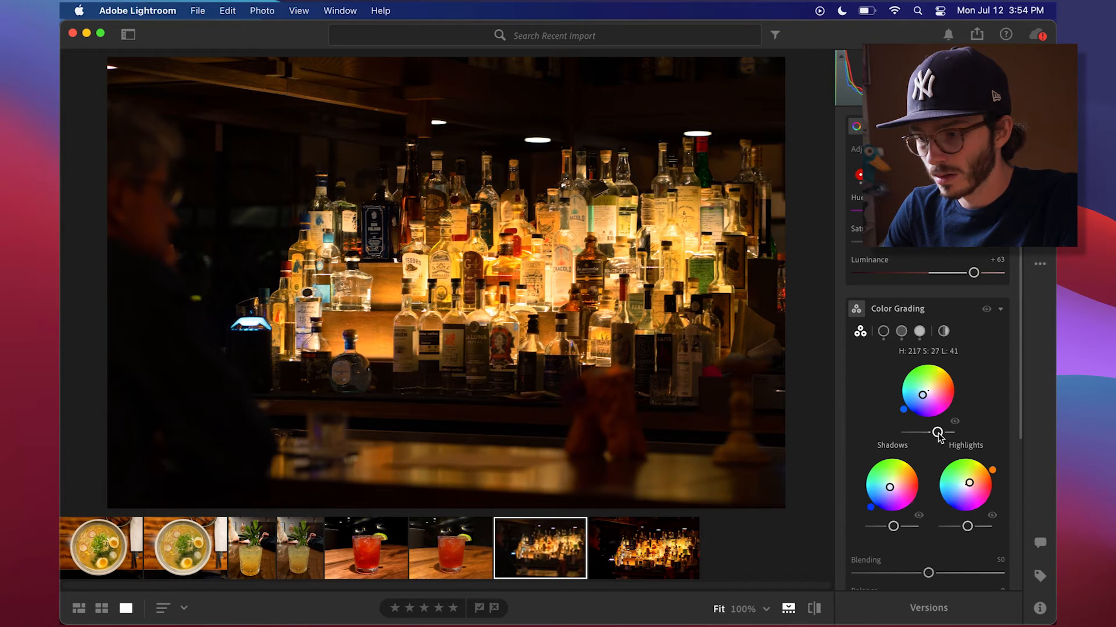
pyautogui.doubleClick(930, 399)
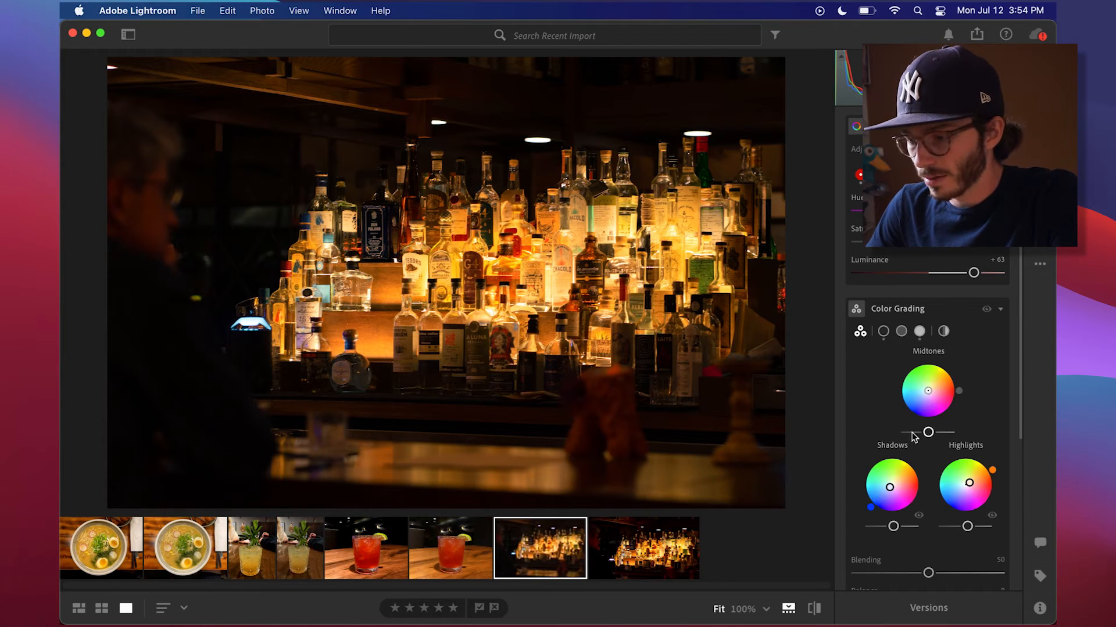
# Fine-tune the shadows' tint on the Color Grading wheel
pyautogui.moveTo(889, 487); pyautogui.dragTo(891, 493)
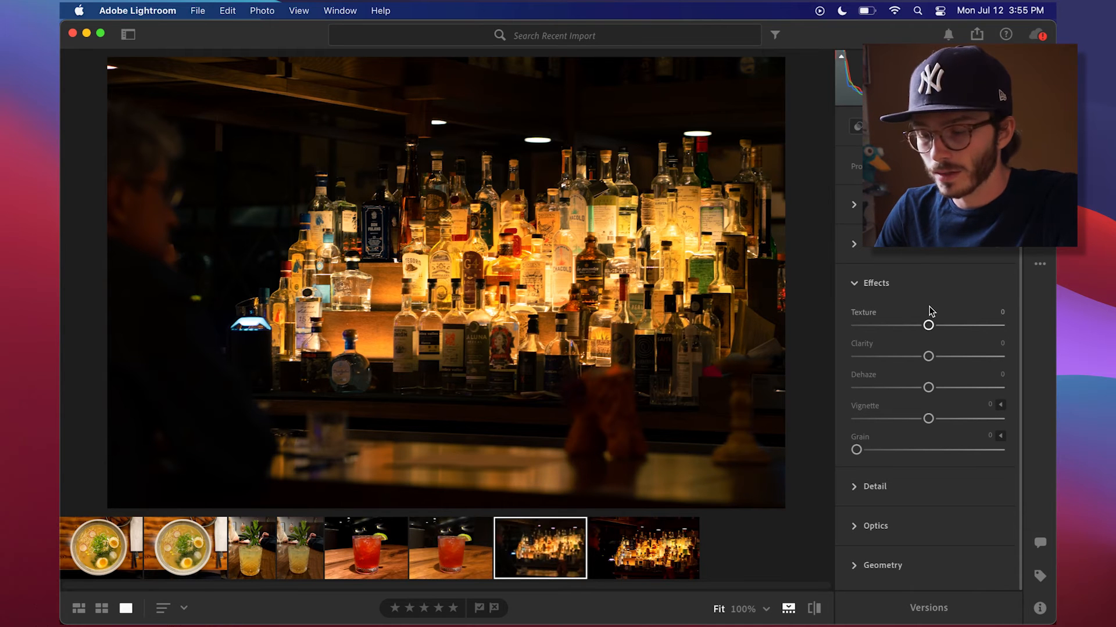
# Set Texture to +43, judging the effect on the bottle labels at 100% zoom and in the full view
pyautogui.click(453, 217)
pyautogui.moveTo(452, 216); pyautogui.dragTo(418, 265)
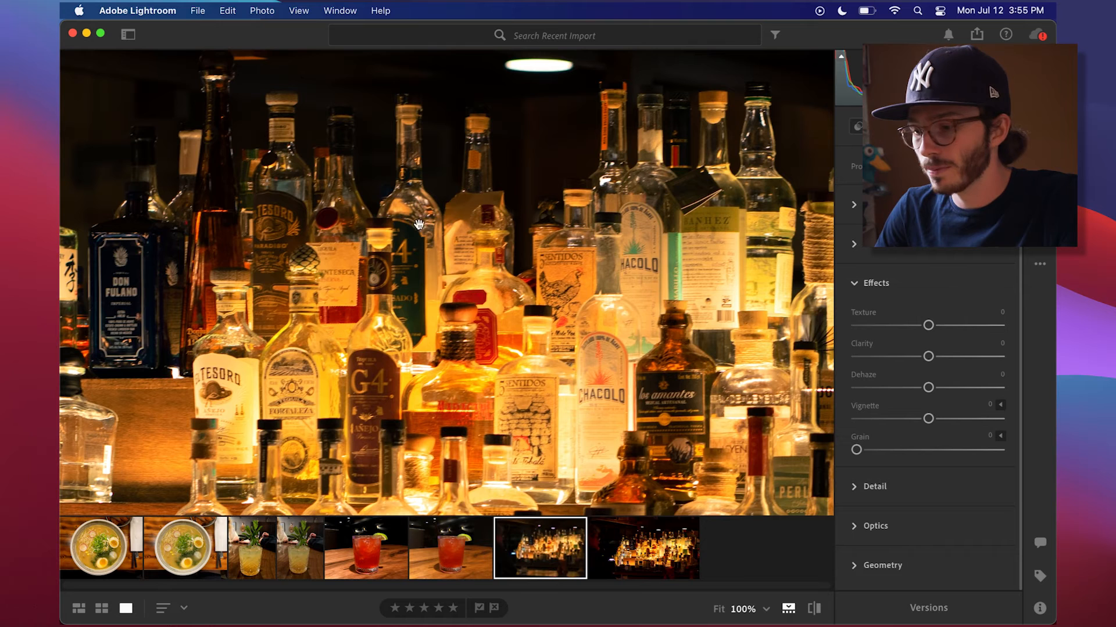
pyautogui.moveTo(930, 328); pyautogui.dragTo(961, 336)
pyautogui.click(568, 283)
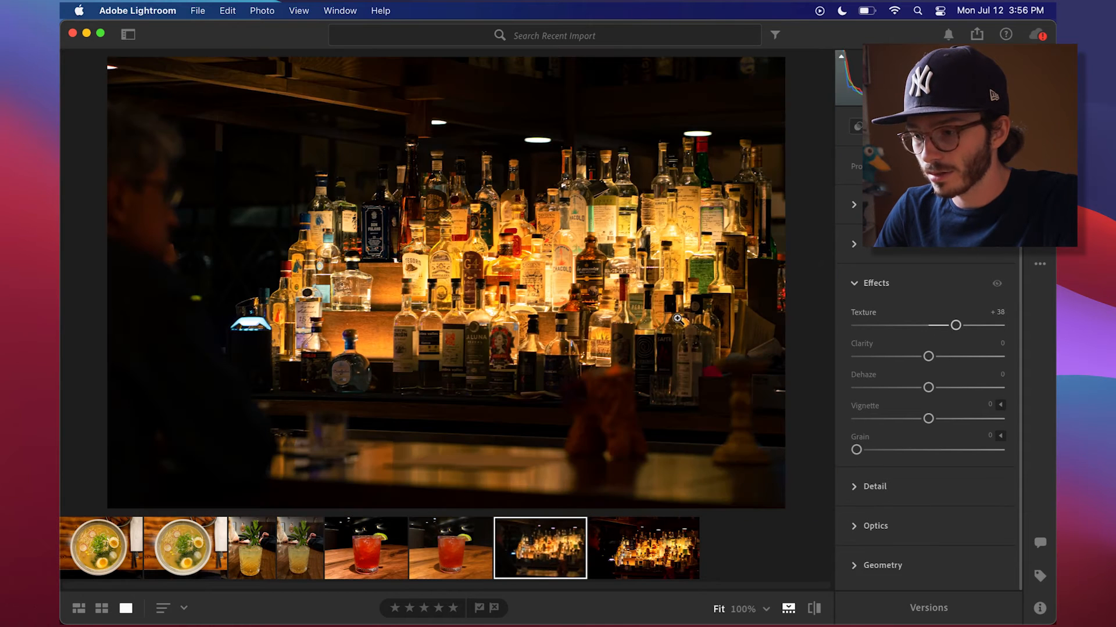
pyautogui.moveTo(944, 329)
pyautogui.mouseDown()
pyautogui.moveTo(968, 326)
pyautogui.moveTo(945, 327)
pyautogui.moveTo(960, 319)
pyautogui.mouseUp()
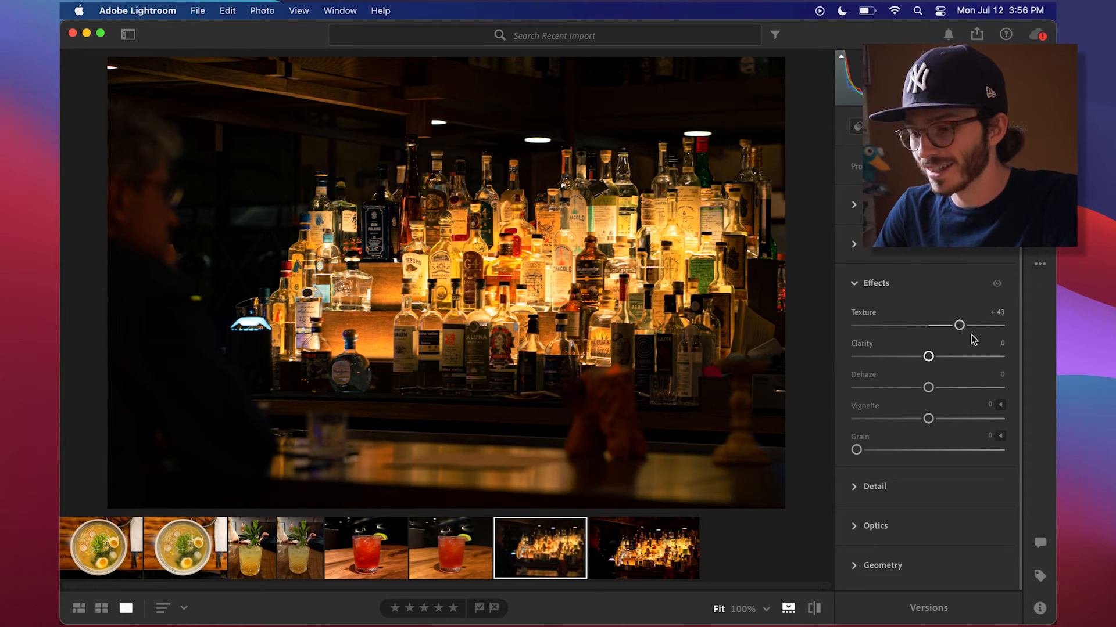
# Try several Clarity strengths and set Clarity to exactly +5
pyautogui.moveTo(928, 357)
pyautogui.mouseDown()
pyautogui.moveTo(955, 356)
pyautogui.moveTo(913, 358)
pyautogui.moveTo(943, 363)
pyautogui.mouseUp()
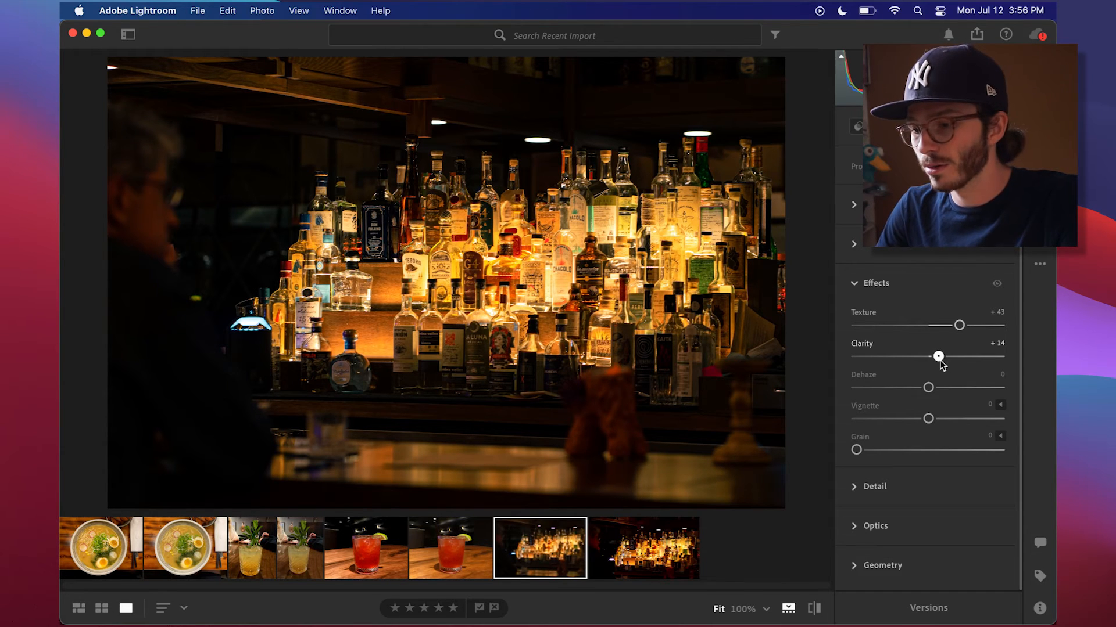
pyautogui.moveTo(942, 365); pyautogui.dragTo(936, 365)
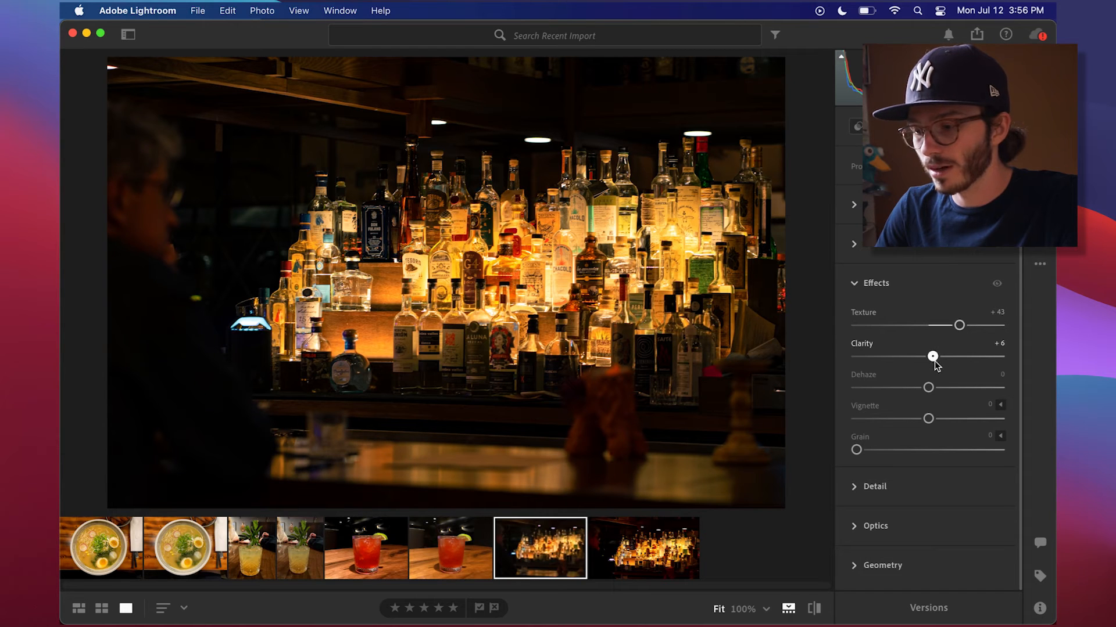
pyautogui.click(999, 343)
pyautogui.write('5')
pyautogui.press('Return')
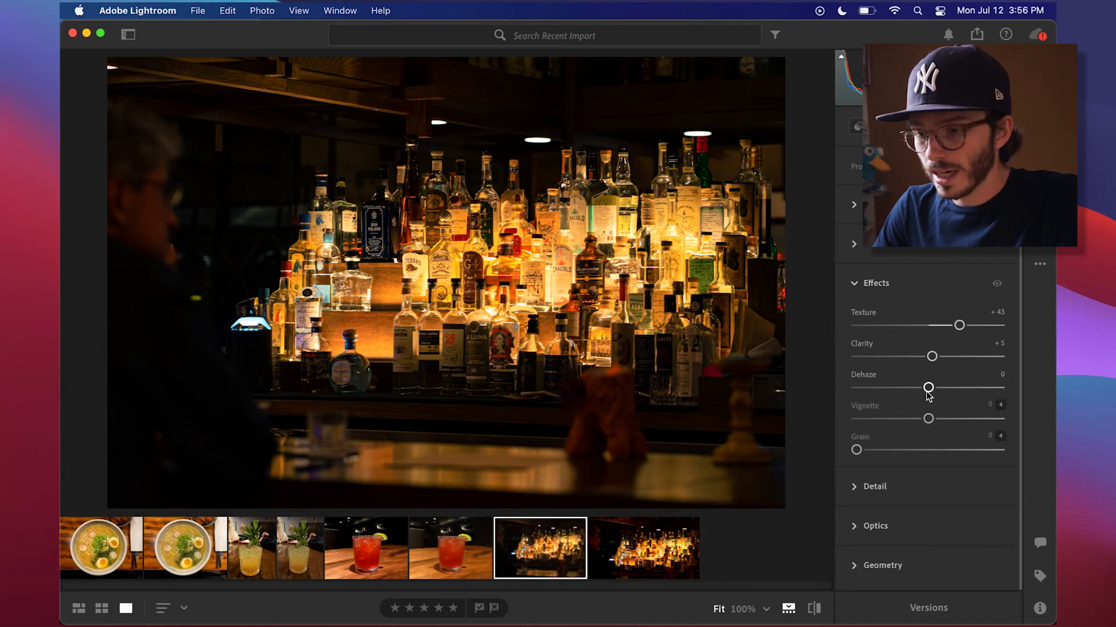
# Try Dehaze at +13 and reset it, and set the Vignette to −9 with Grain kept at 0
pyautogui.moveTo(929, 388)
pyautogui.mouseDown()
pyautogui.moveTo(949, 387)
pyautogui.moveTo(902, 387)
pyautogui.moveTo(994, 388)
pyautogui.moveTo(942, 388)
pyautogui.mouseUp()
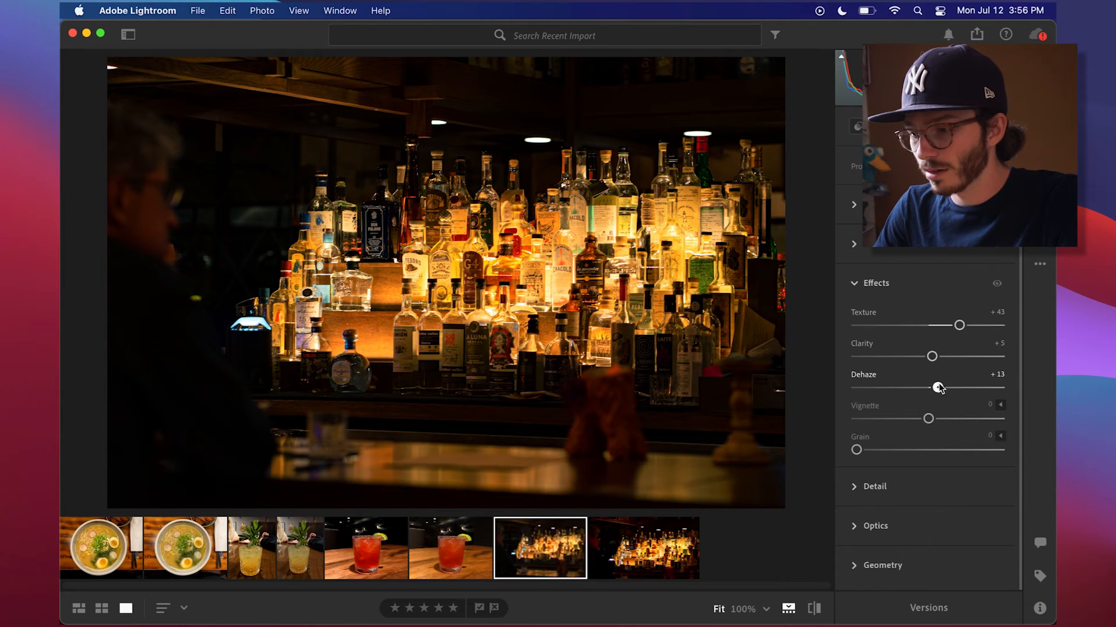
pyautogui.doubleClick(936, 393)
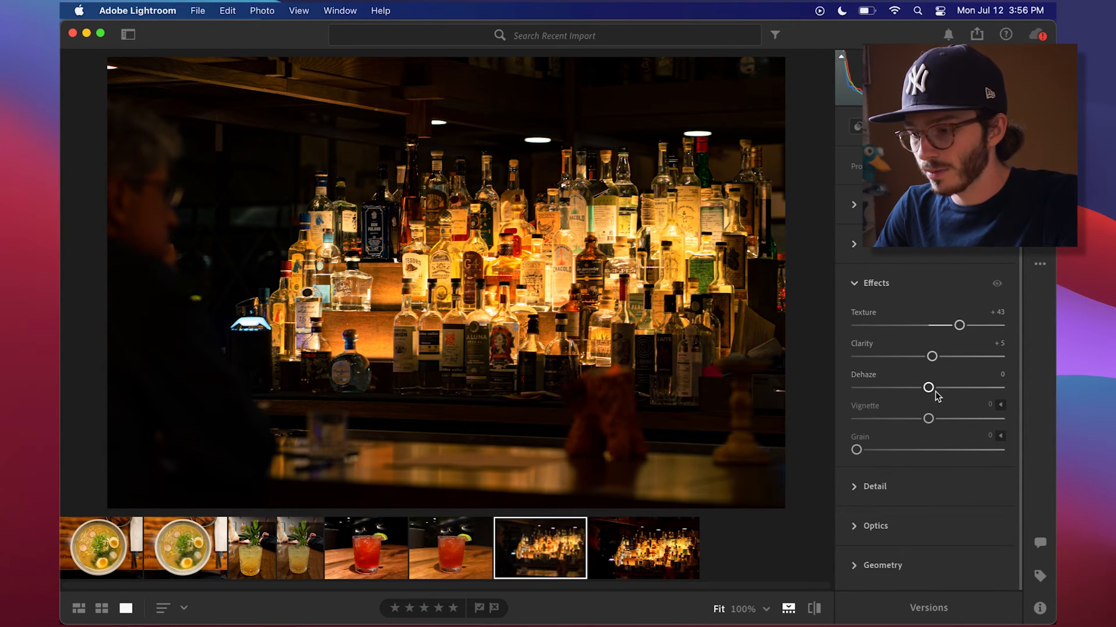
pyautogui.moveTo(929, 421); pyautogui.dragTo(921, 424)
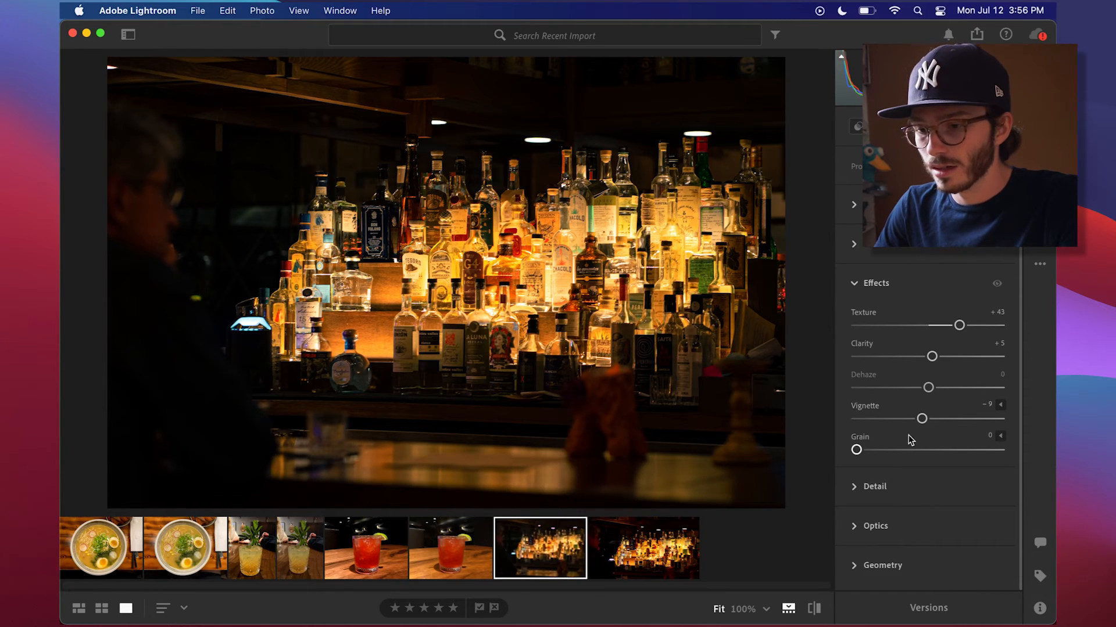
pyautogui.moveTo(856, 451)
pyautogui.mouseDown()
pyautogui.moveTo(906, 450)
pyautogui.moveTo(857, 451)
pyautogui.mouseUp()
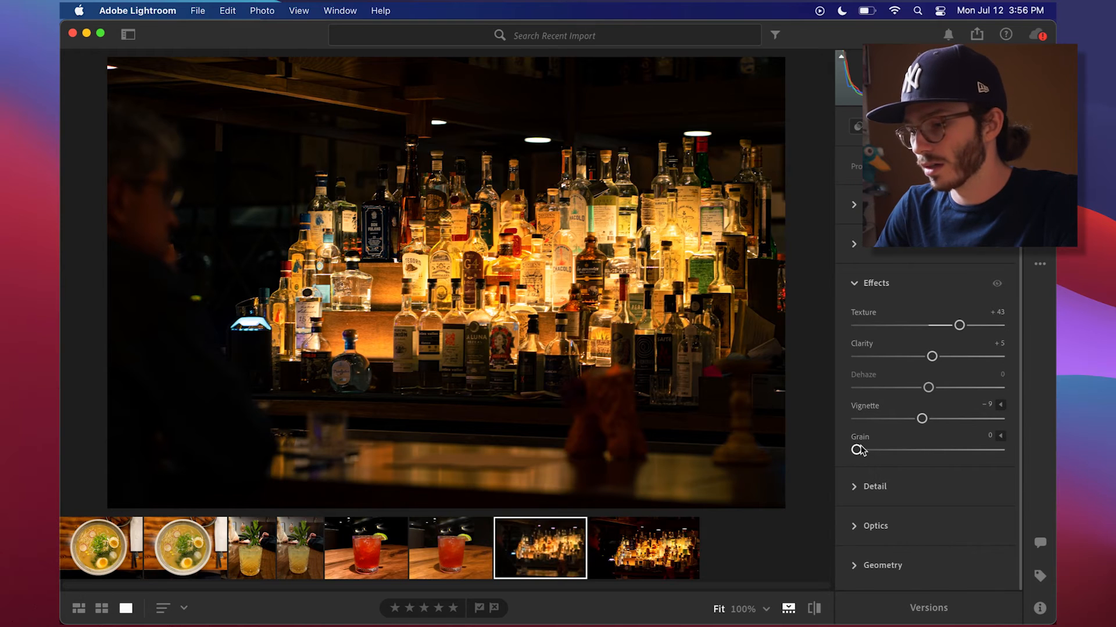
# Look over the Detail and Optics settings, and collapse the Effects, Detail and Optics sections
pyautogui.click(870, 283)
pyautogui.click(893, 342)
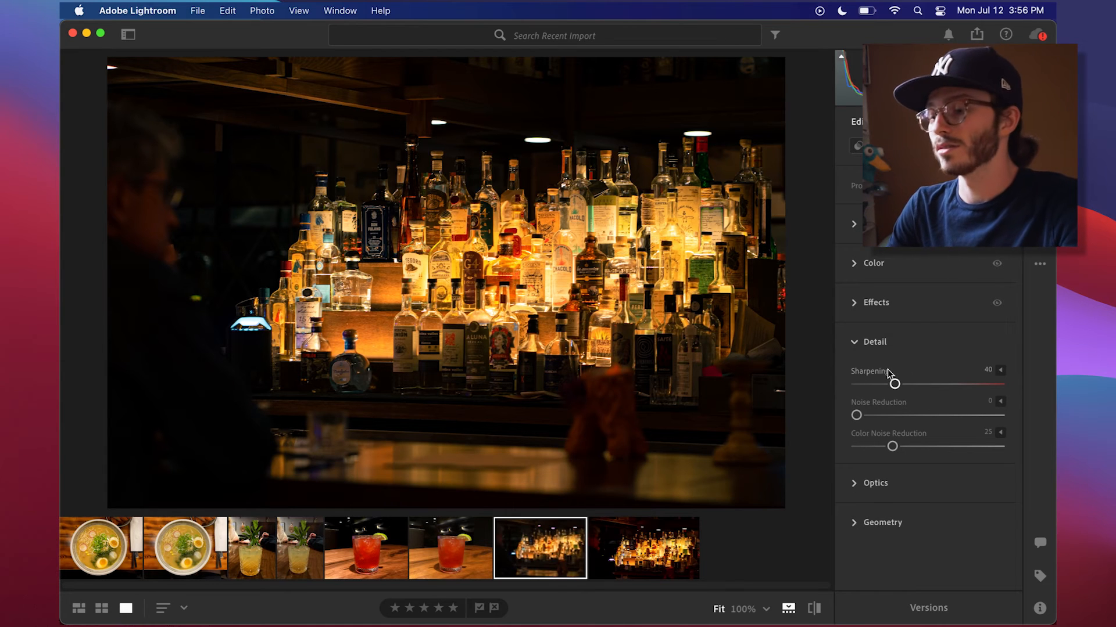
pyautogui.click(890, 344)
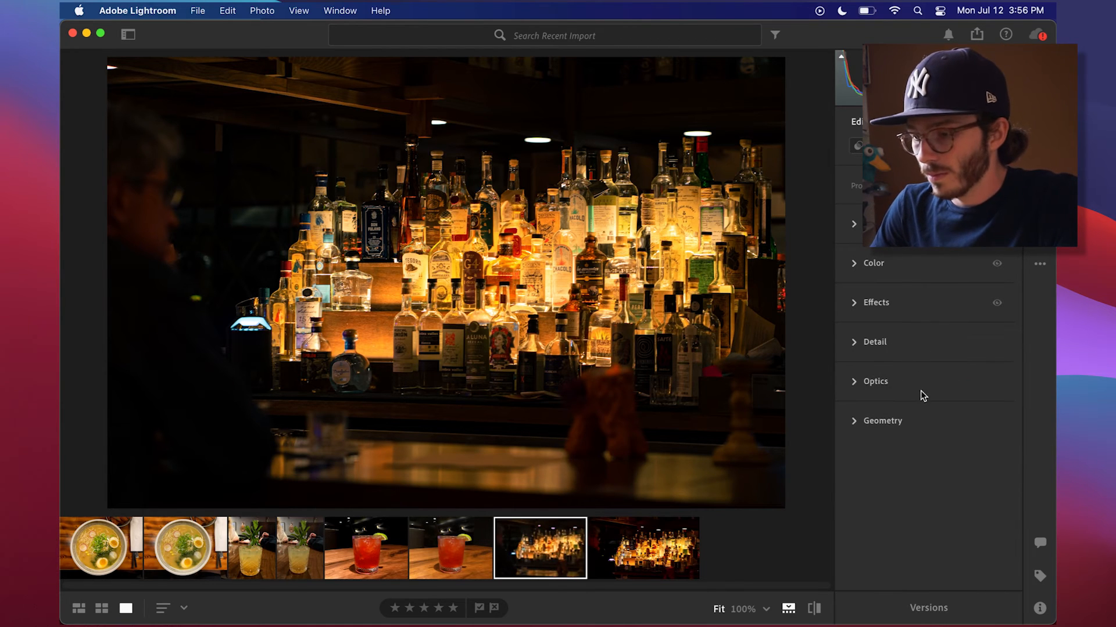
pyautogui.click(868, 381)
pyautogui.click(872, 381)
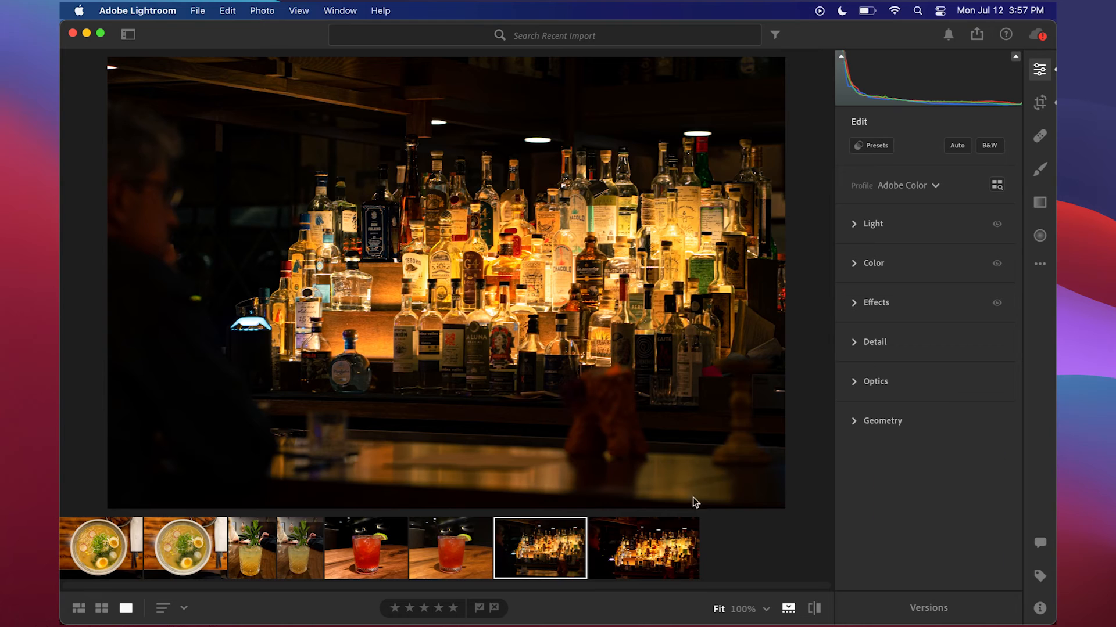
# Reopen the photo's crop, try a tighter top edge and the 7 x 5 ratio, and set the aspect ratio to 16 x 9
pyautogui.click(1039, 103)
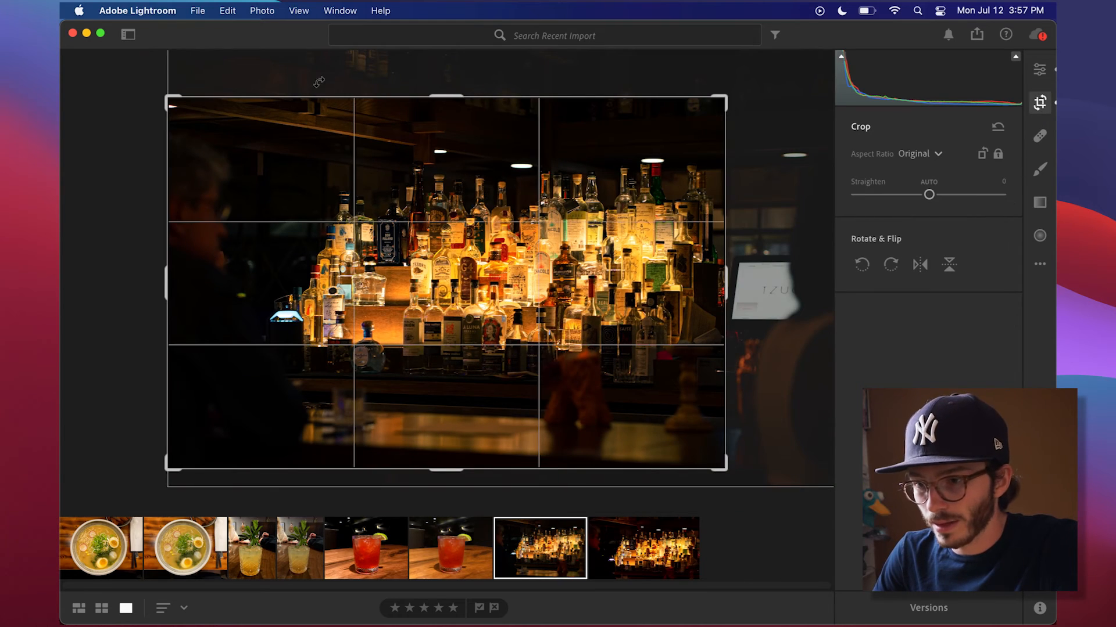
pyautogui.moveTo(452, 103); pyautogui.dragTo(455, 119)
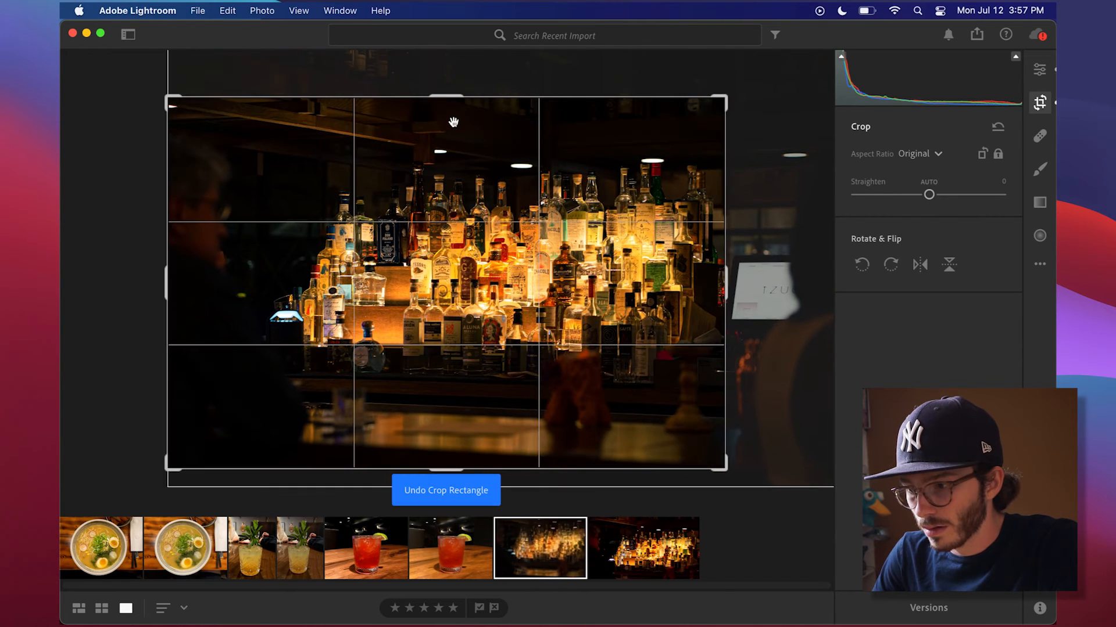
pyautogui.click(915, 154)
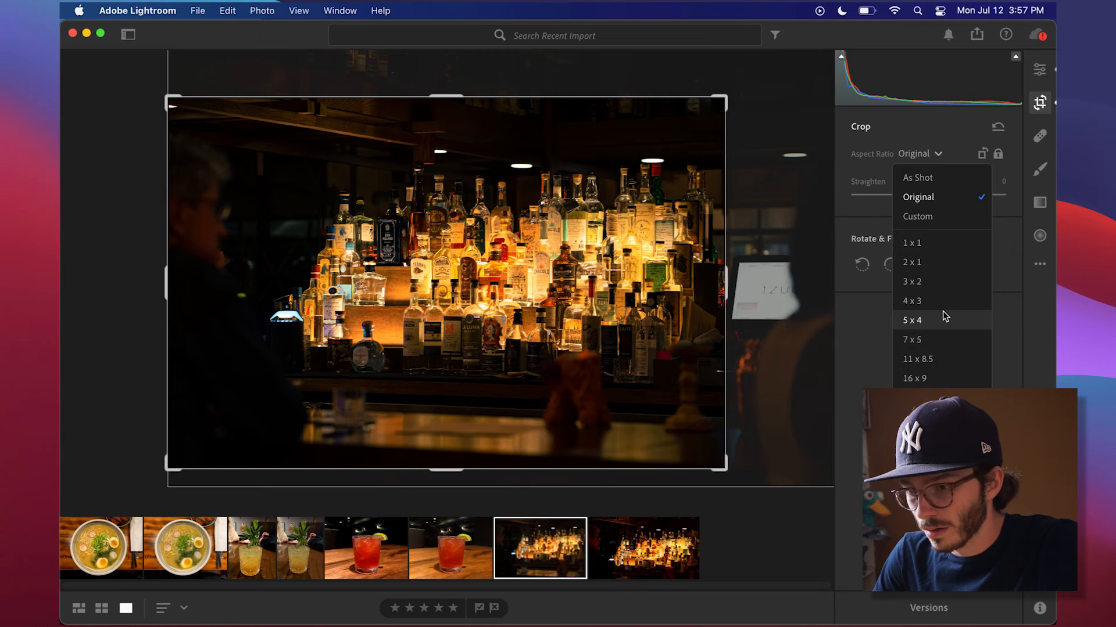
pyautogui.click(942, 339)
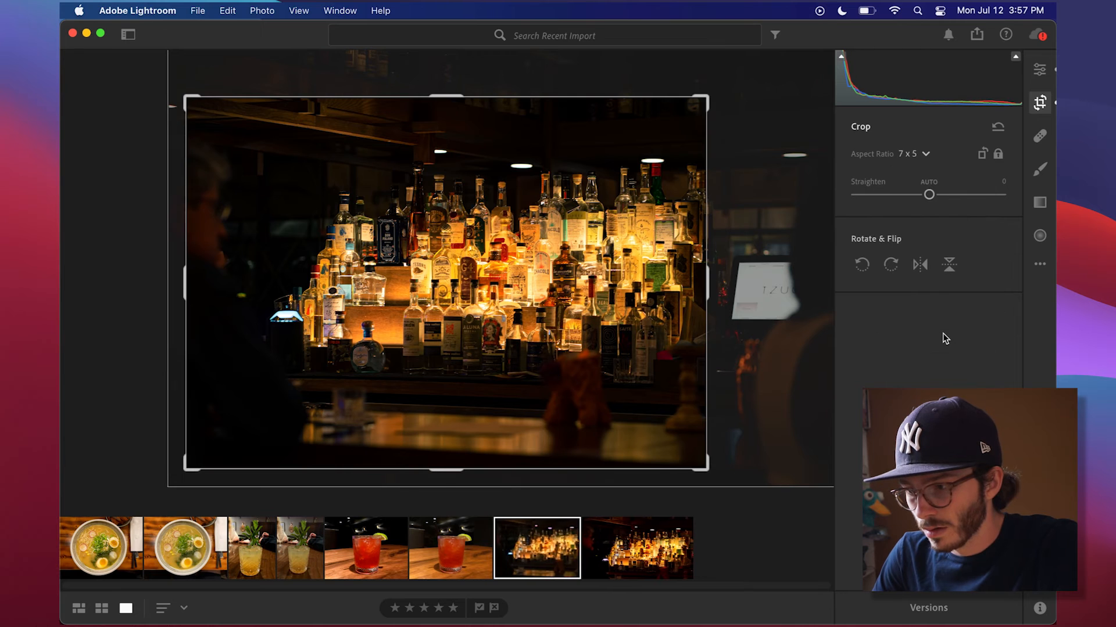
pyautogui.click(926, 153)
pyautogui.click(954, 381)
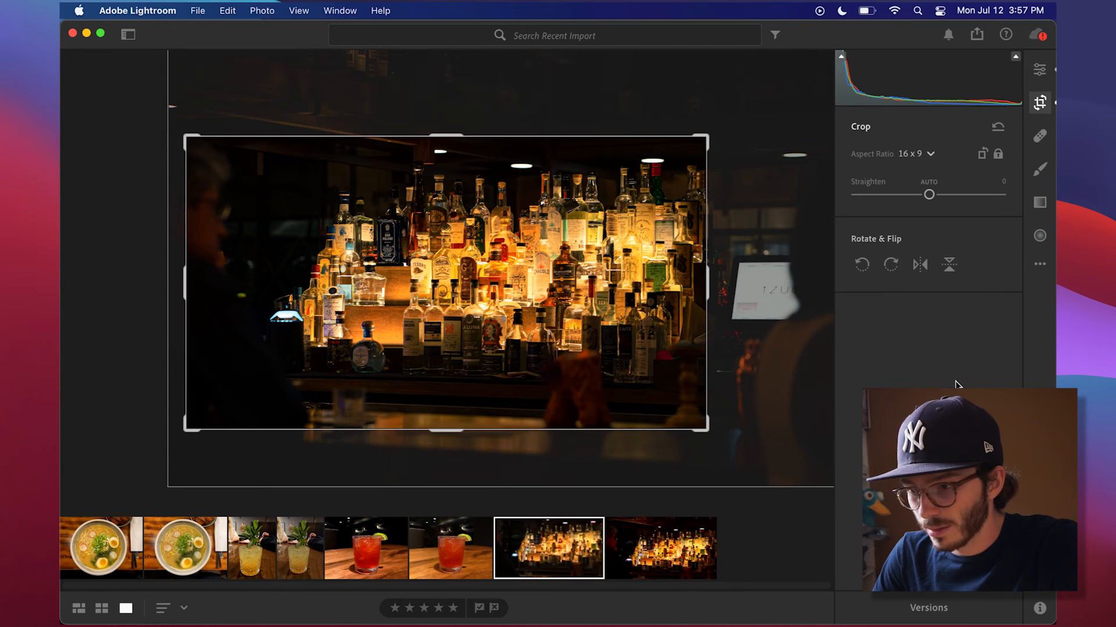
# Reposition and slightly enlarge the 16 x 9 crop so it frames the lit bottles and the seated man, and apply it
pyautogui.moveTo(611, 253)
pyautogui.mouseDown()
pyautogui.moveTo(586, 260)
pyautogui.moveTo(600, 261)
pyautogui.moveTo(590, 247)
pyautogui.mouseUp()
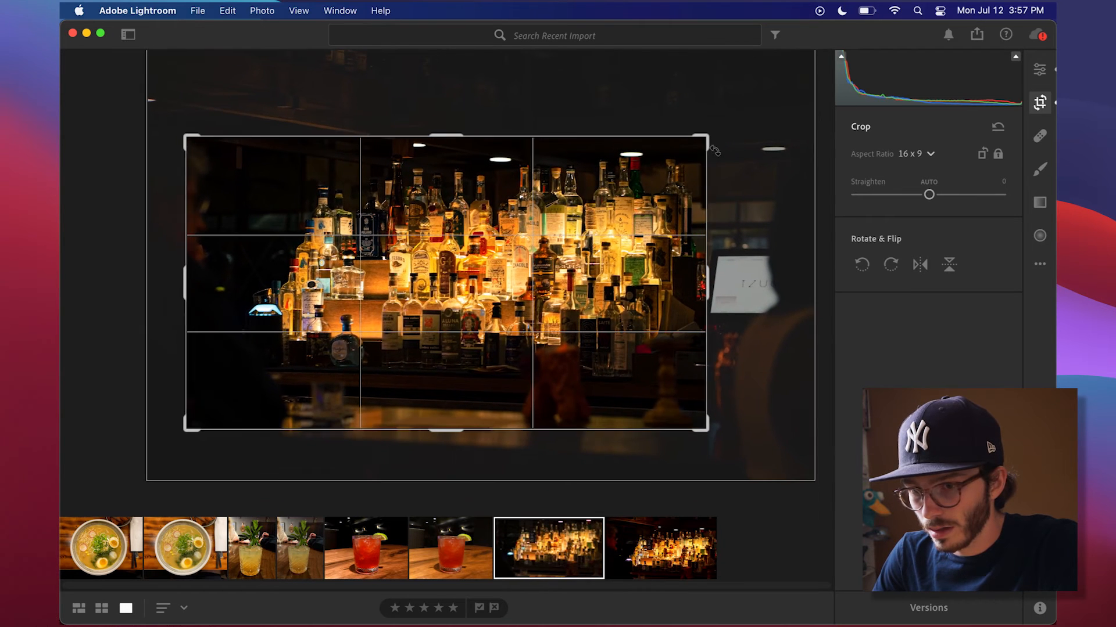
pyautogui.moveTo(186, 136); pyautogui.dragTo(165, 124)
pyautogui.moveTo(520, 275); pyautogui.dragTo(511, 294)
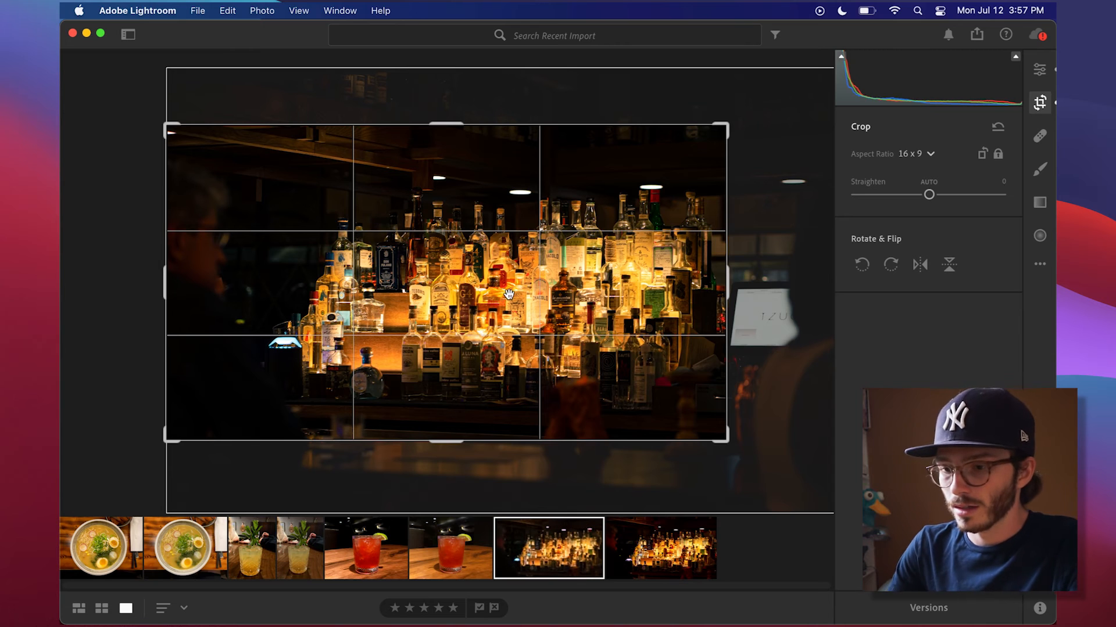
pyautogui.press('Return')
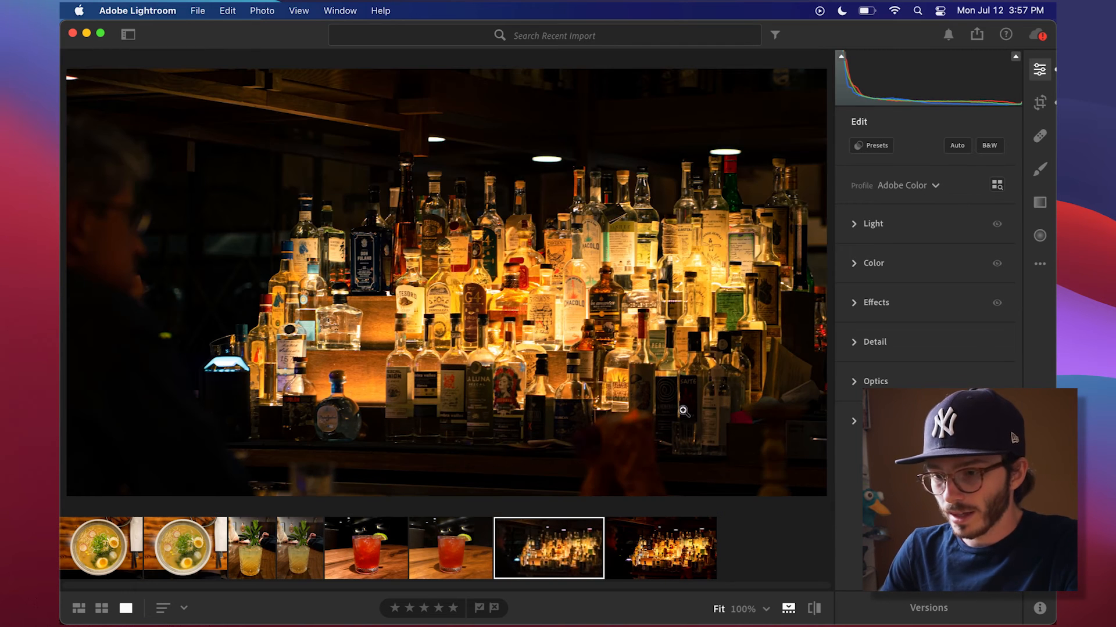
# Compare the edited bar photo with the other version of the same shot, and return to the edited one
pyautogui.click(646, 552)
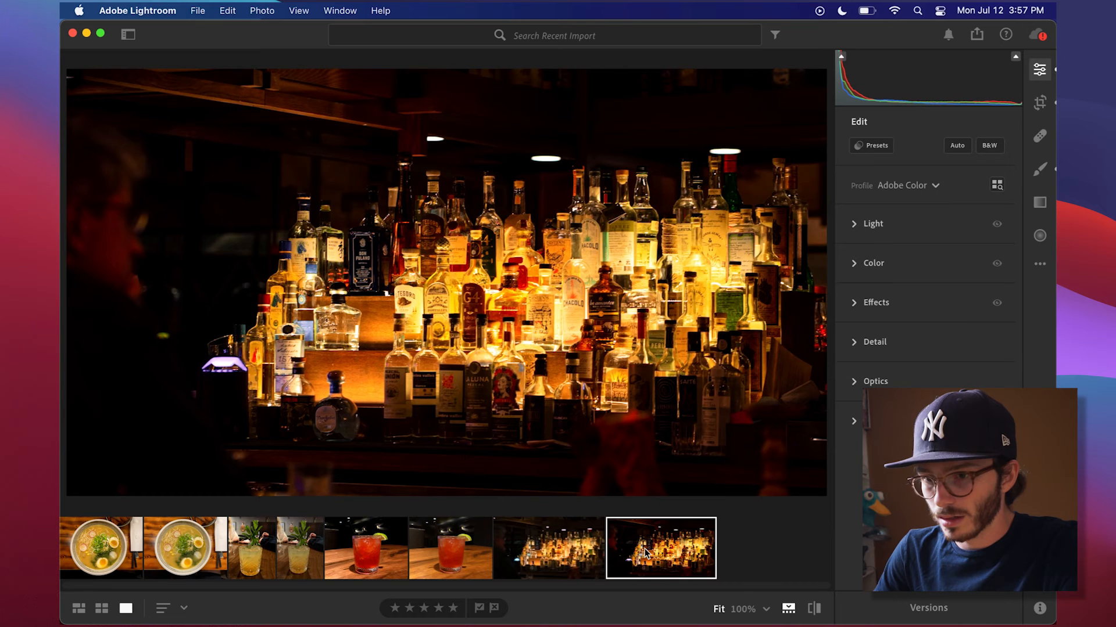
pyautogui.click(569, 553)
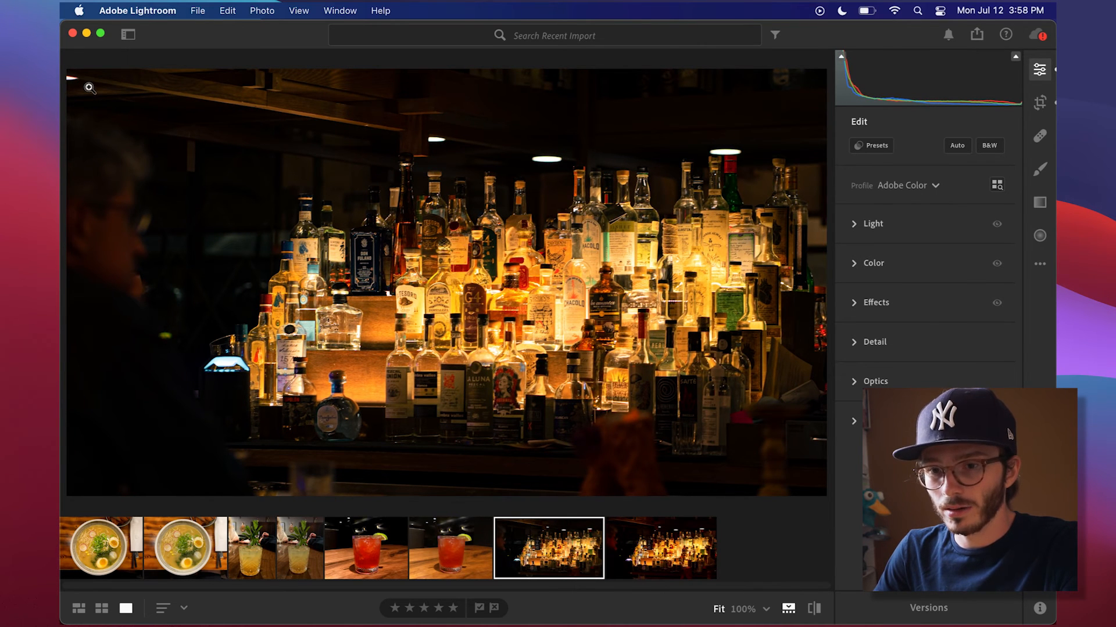
# Paint a brush mask over the small bright light in the photo's upper-left corner, working at 100% zoom
pyautogui.moveTo(90, 89); pyautogui.dragTo(377, 231)
pyautogui.click(1038, 170)
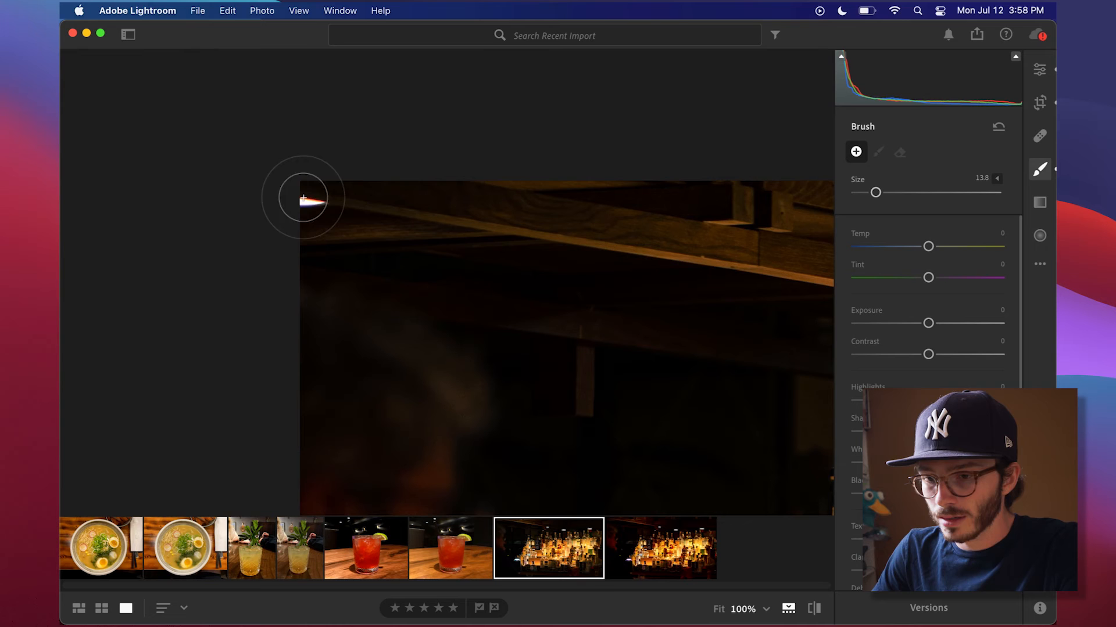
pyautogui.moveTo(318, 200); pyautogui.dragTo(314, 201)
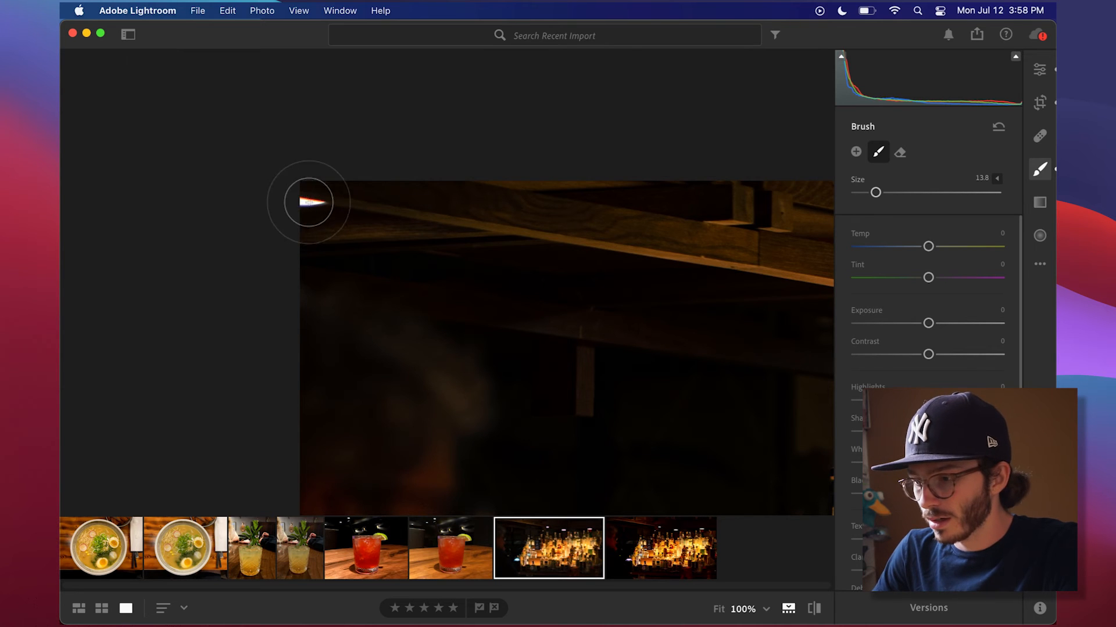
# Darken the brushed corner light with Exposure −4.00, Contrast +100, Highlights −100, and Shadows and Blacks at their minimum
pyautogui.moveTo(927, 324); pyautogui.dragTo(760, 331)
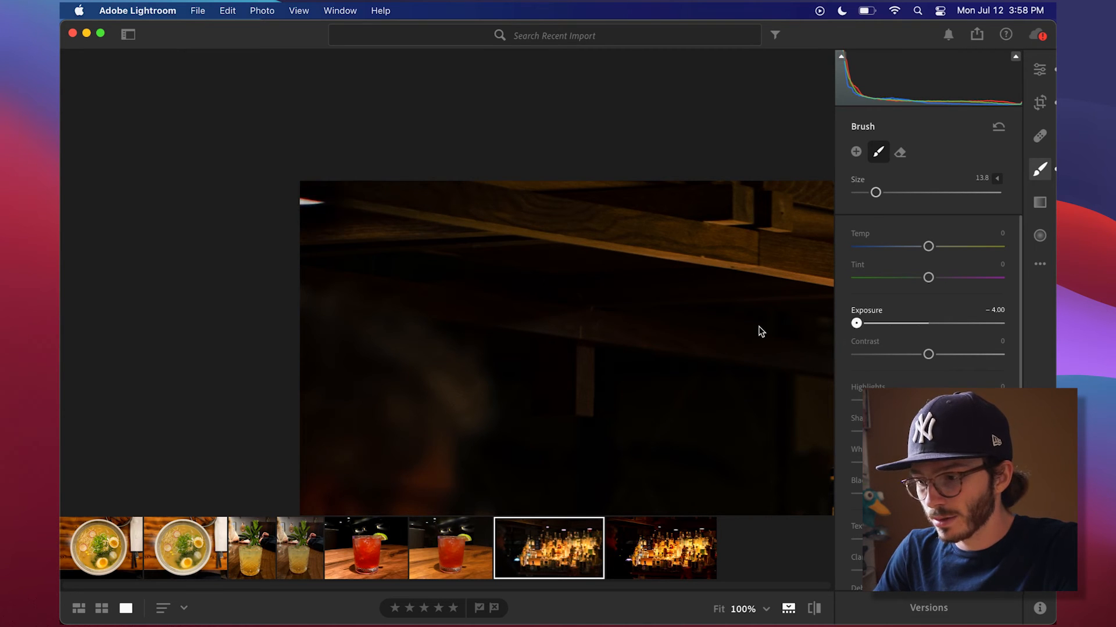
pyautogui.moveTo(930, 354); pyautogui.dragTo(1000, 354)
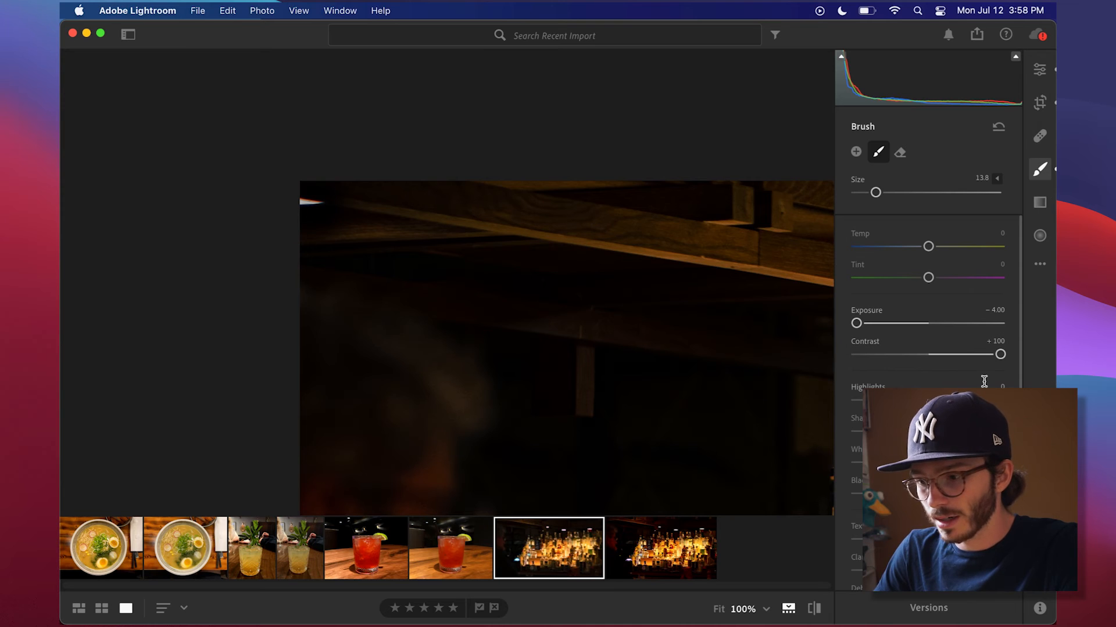
pyautogui.moveTo(928, 400); pyautogui.dragTo(792, 406)
pyautogui.moveTo(928, 431); pyautogui.dragTo(714, 445)
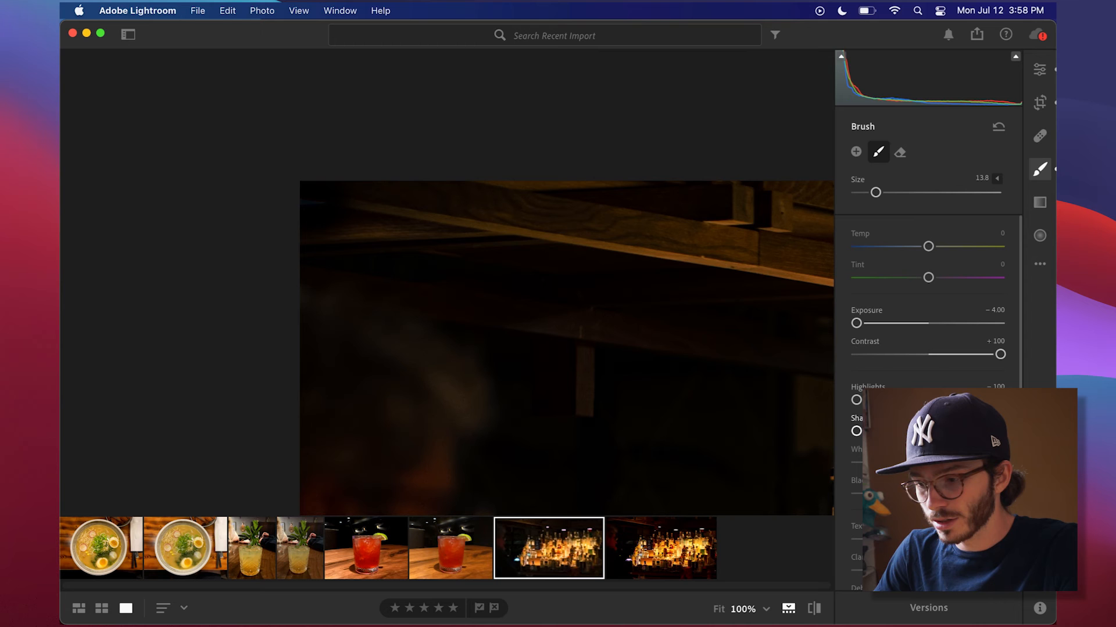
pyautogui.moveTo(928, 494); pyautogui.dragTo(739, 503)
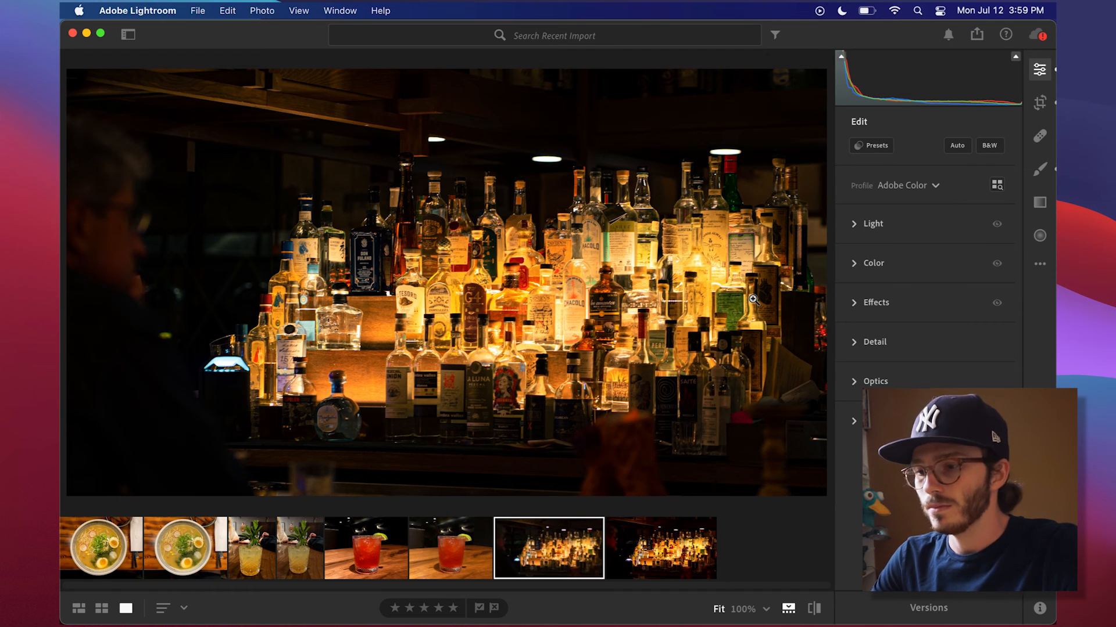
# Export the photo through custom settings as a full-size JPG at 100% quality, named foodJune with start number 5, into the Life folder
pyautogui.click(976, 33)
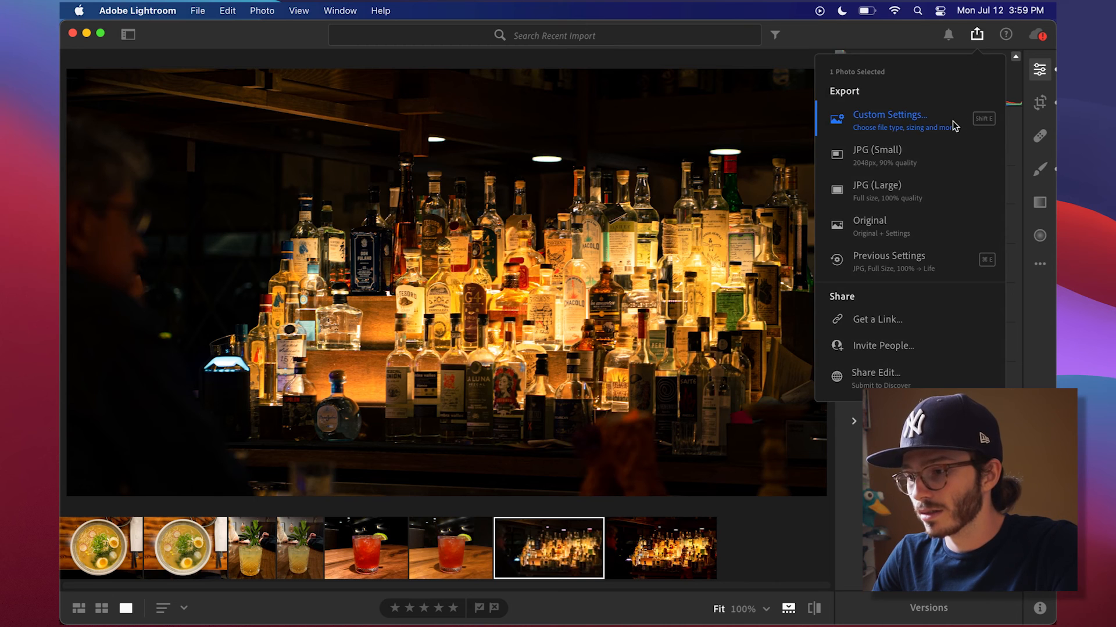
pyautogui.click(906, 119)
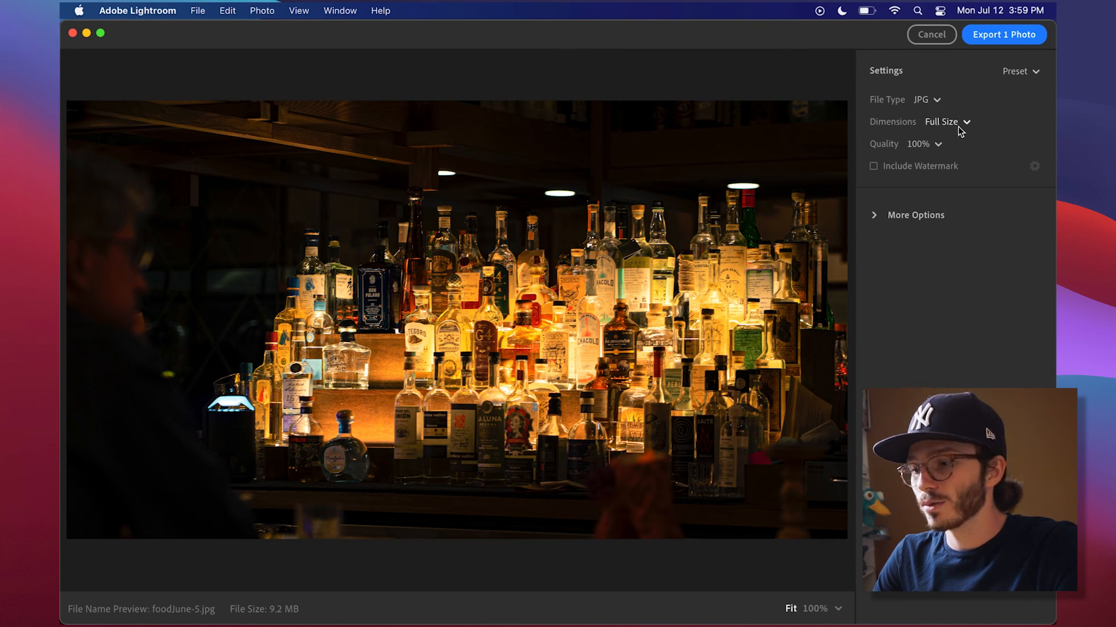
pyautogui.click(915, 214)
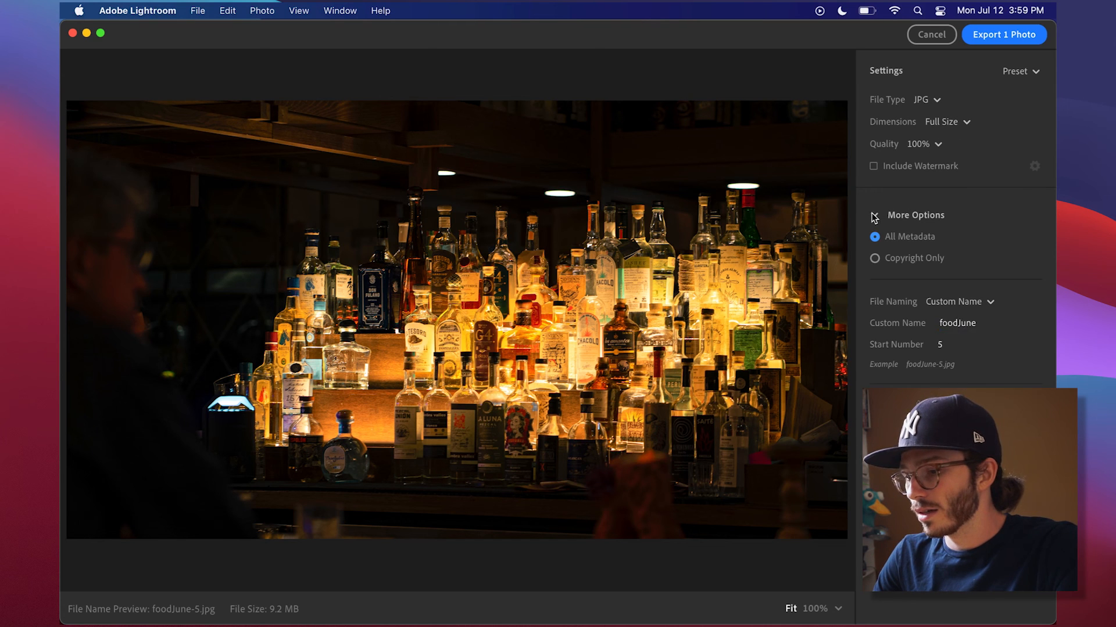
pyautogui.click(981, 323)
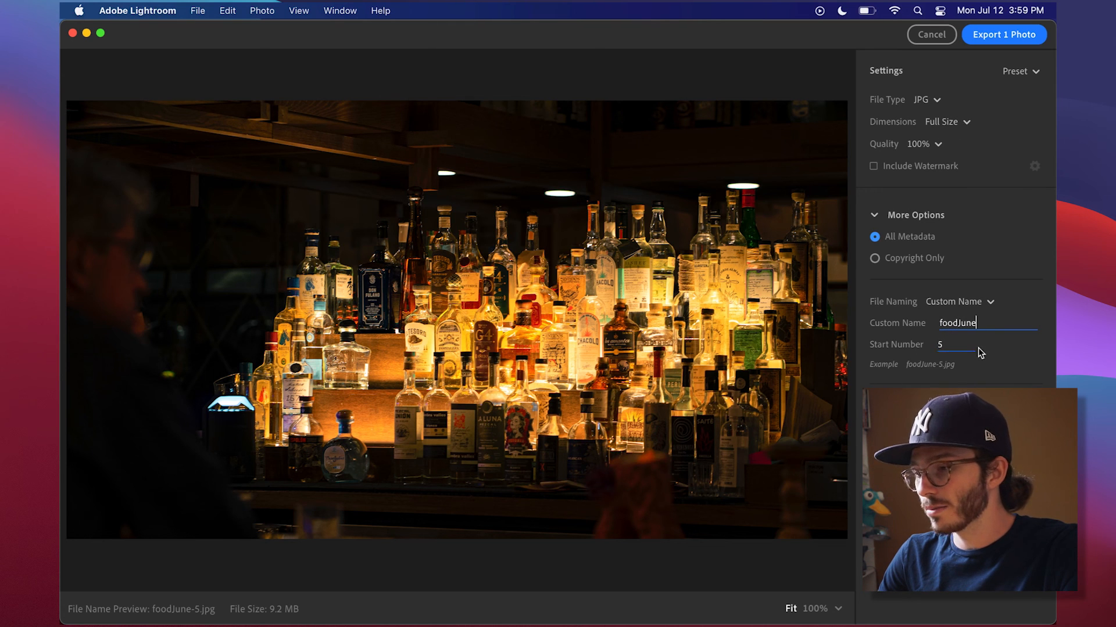
pyautogui.click(1024, 43)
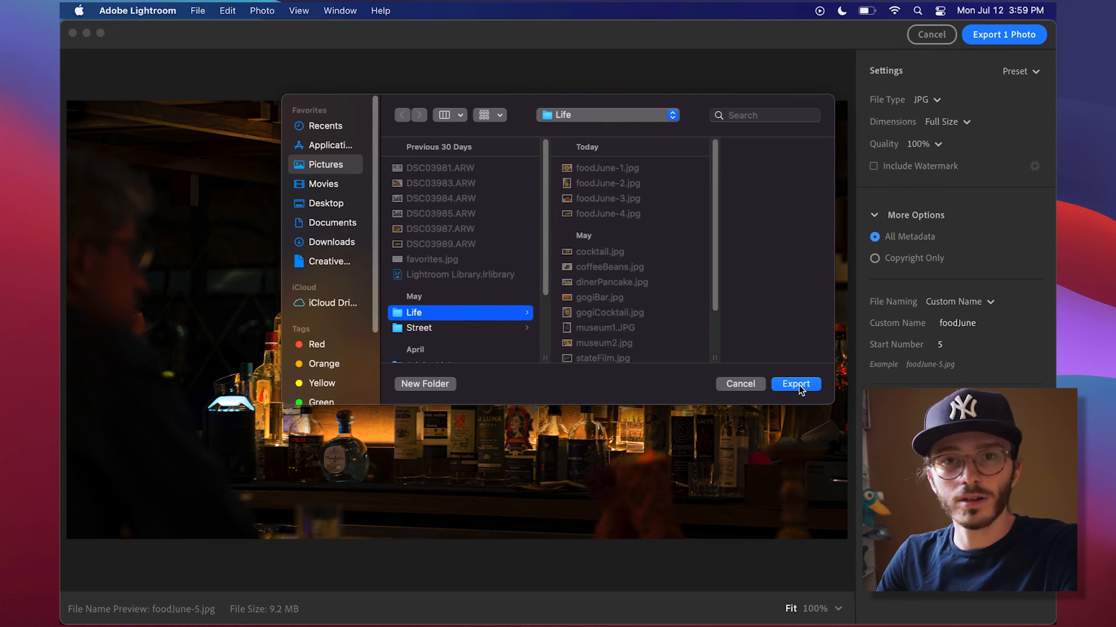
pyautogui.click(795, 384)
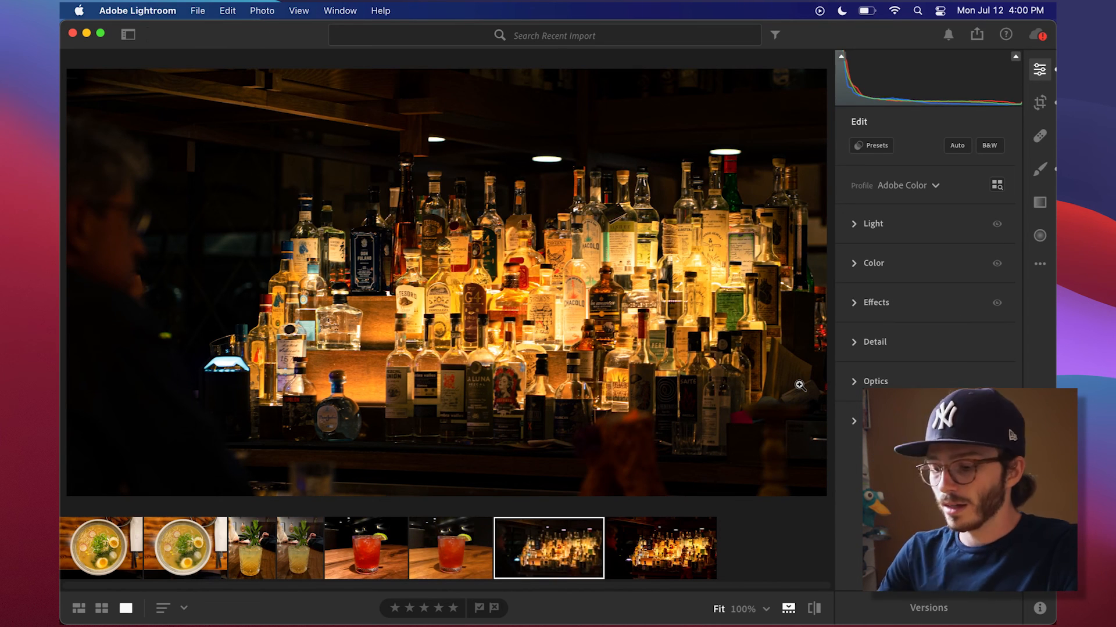